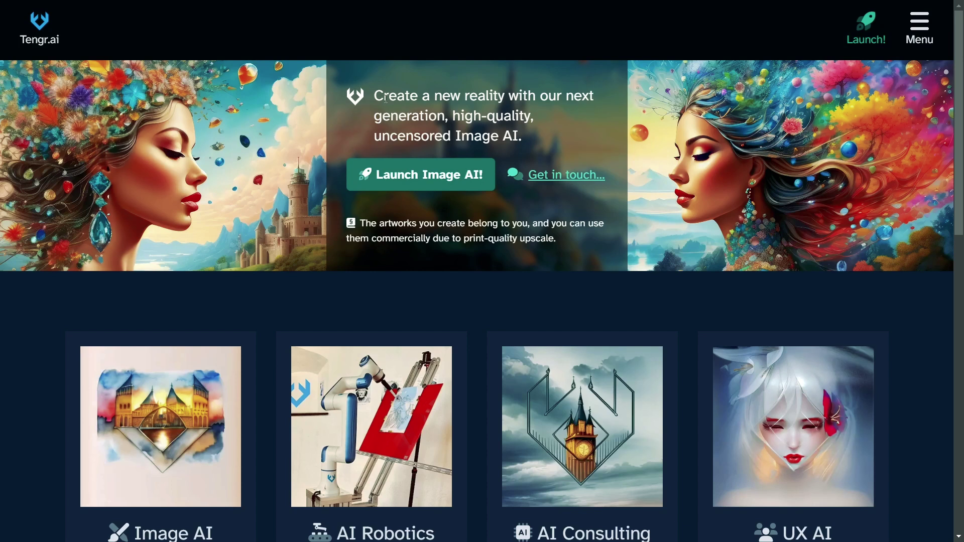
# Browse the Tengr.ai home page, scrolling down and returning to the hero section.
pyautogui.moveTo(522, 136); pyautogui.dragTo(416, 125)
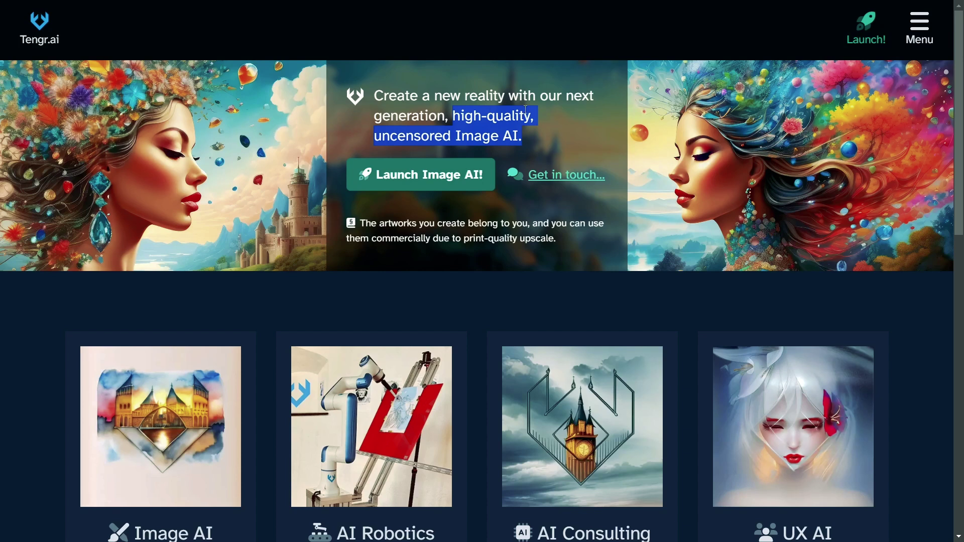
pyautogui.click(549, 117)
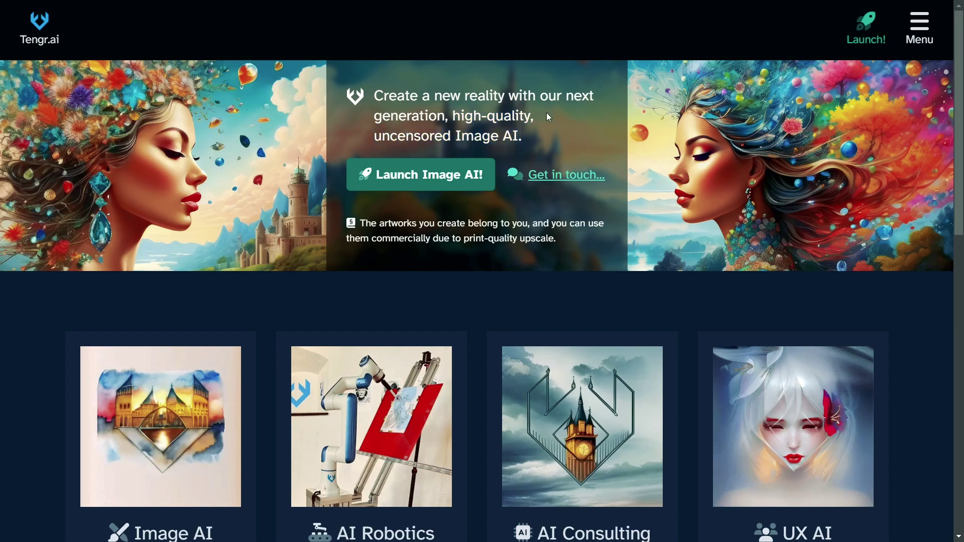
pyautogui.scroll(-15, 549, 117)
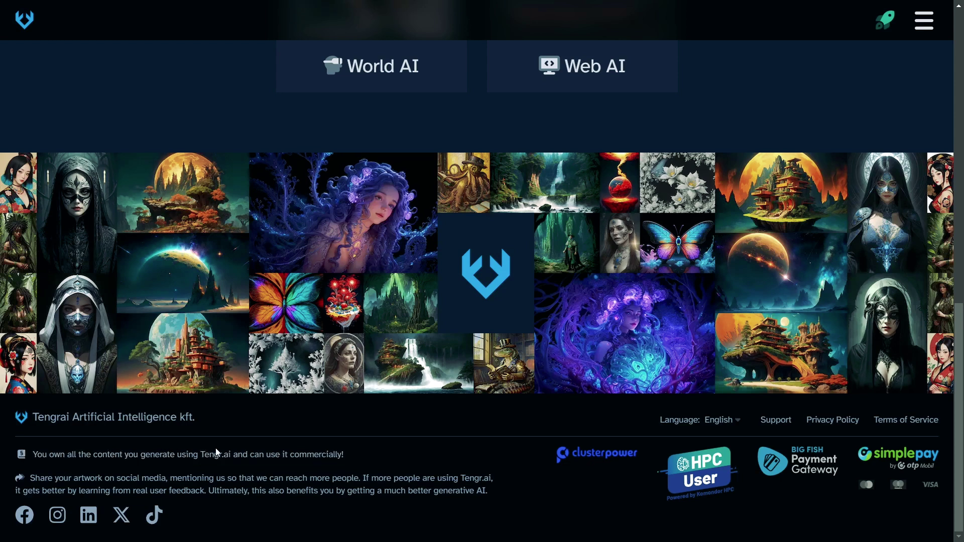
pyautogui.click(275, 458)
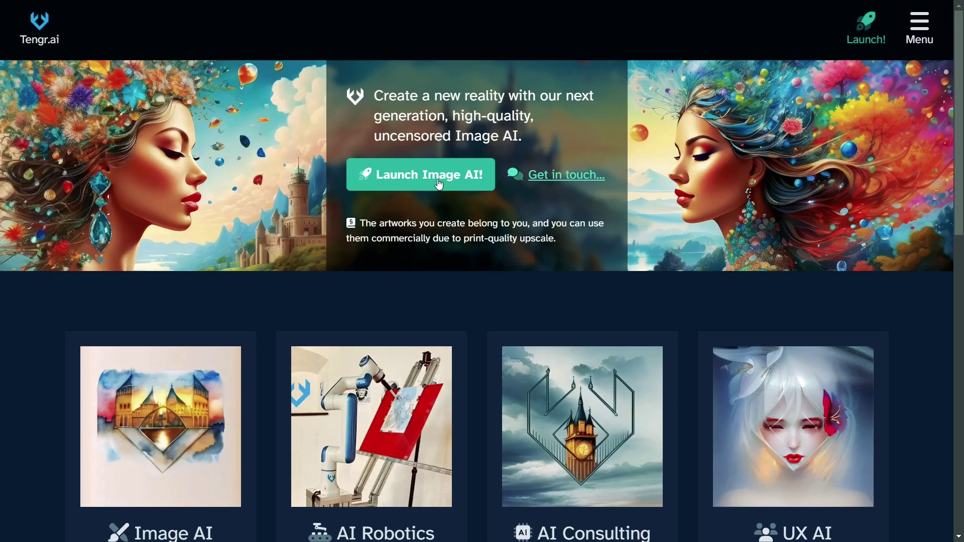
# Launch Image AI and start a new artwork from scratch.
pyautogui.click(439, 184)
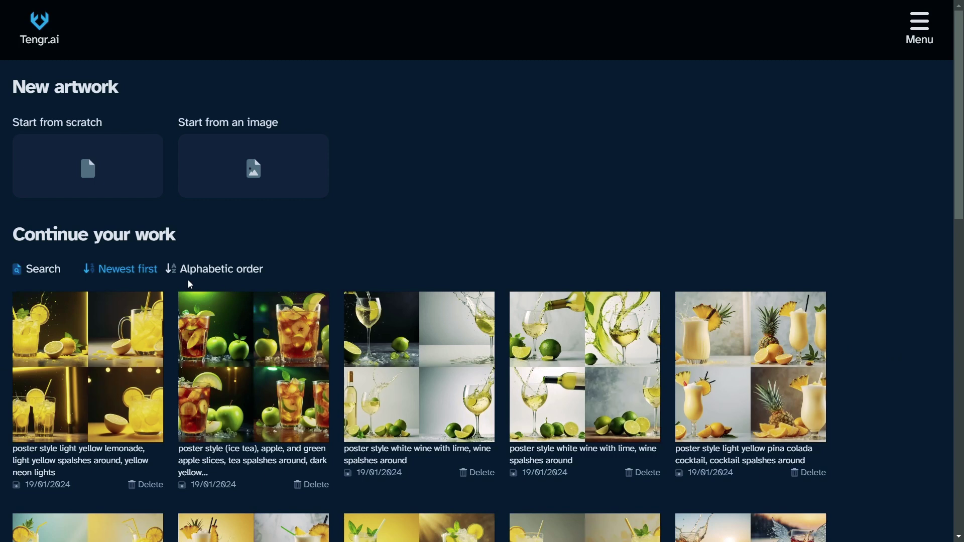
pyautogui.click(83, 181)
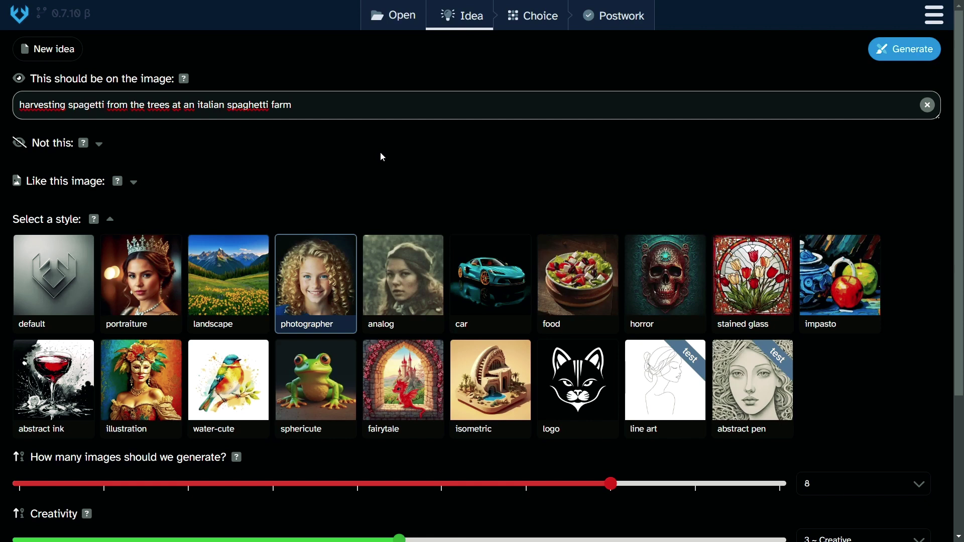
# Scroll through the Idea page to review the spaghetti-farm prompt, photographer style, 8 images and 16:9.
pyautogui.scroll(-4, 380, 157)
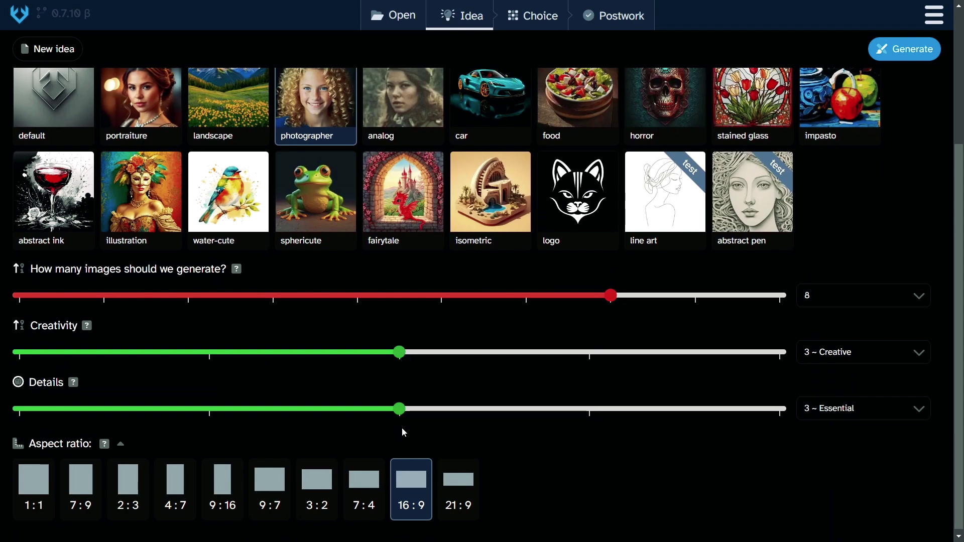
pyautogui.scroll(-1, 396, 462)
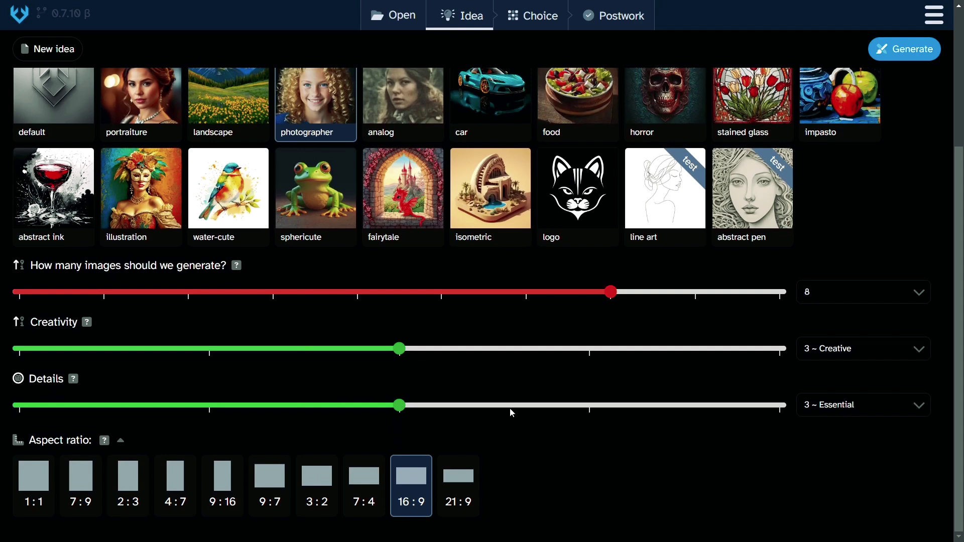
pyautogui.scroll(4, 511, 408)
# Generate the eight spaghetti-farm images and scroll through all the results.
pyautogui.click(874, 53)
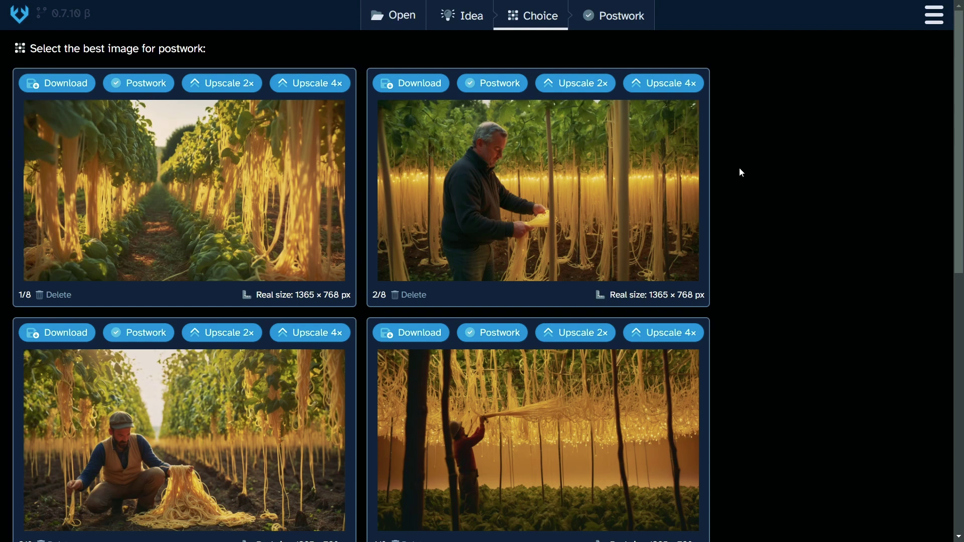
pyautogui.scroll(-2, 740, 172)
pyautogui.scroll(2, 740, 172)
pyautogui.scroll(-5, 741, 172)
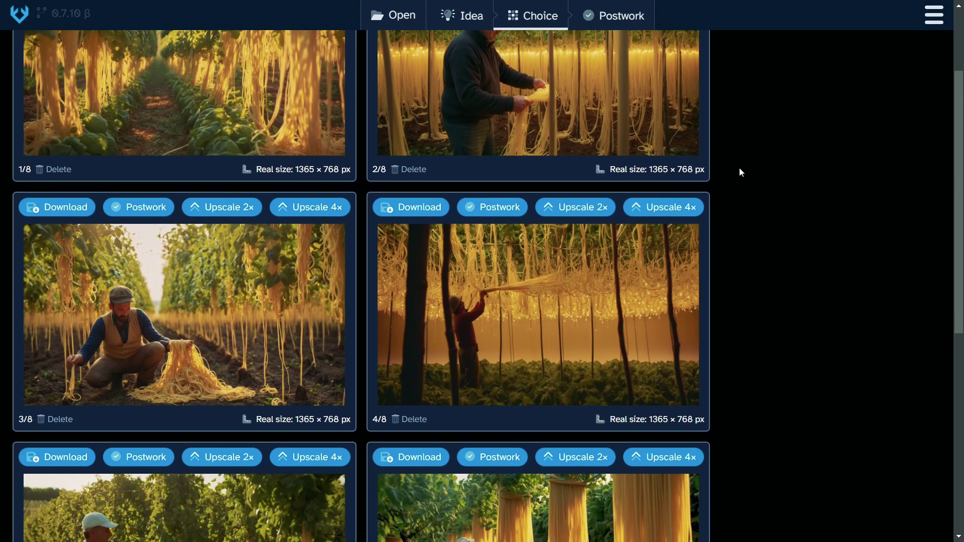
pyautogui.scroll(-2, 714, 191)
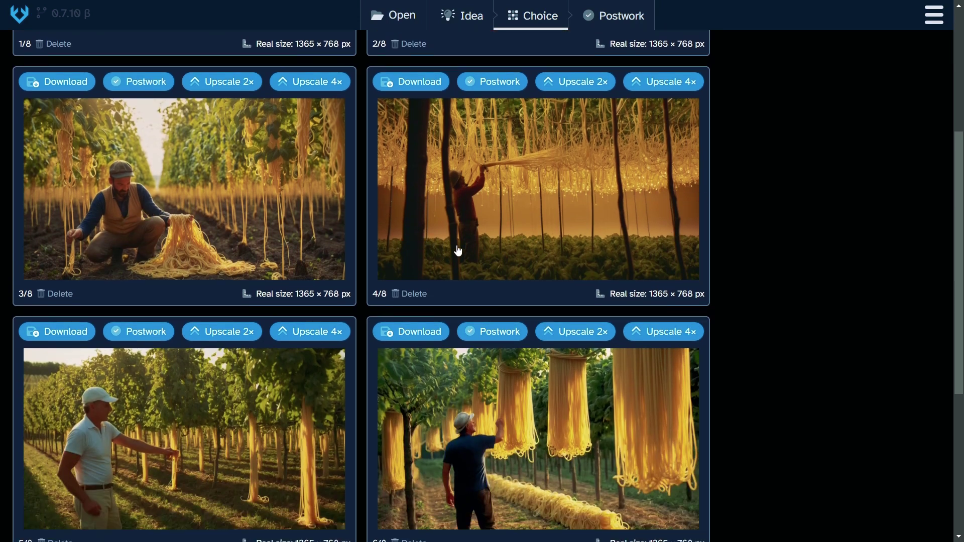
pyautogui.scroll(-4, 455, 249)
pyautogui.scroll(-4, 623, 307)
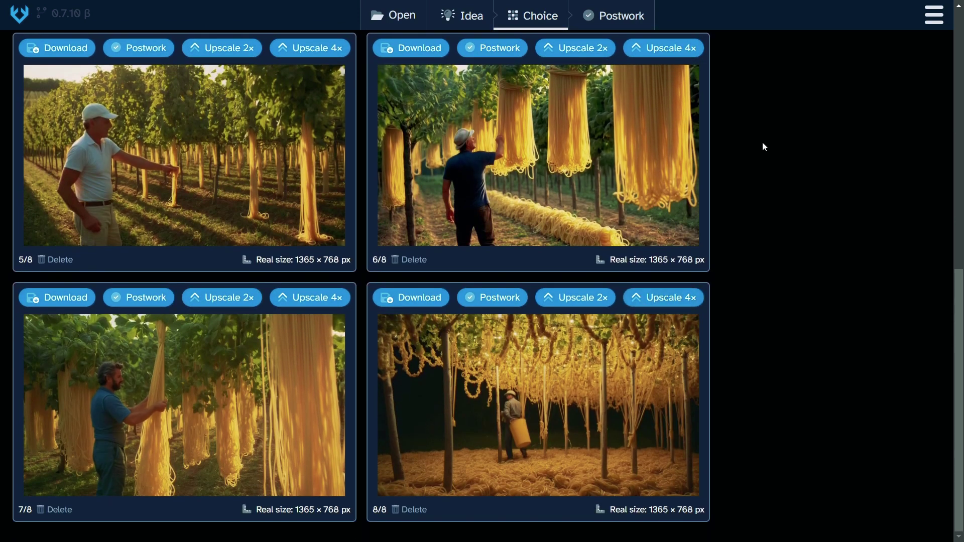
pyautogui.scroll(8, 754, 150)
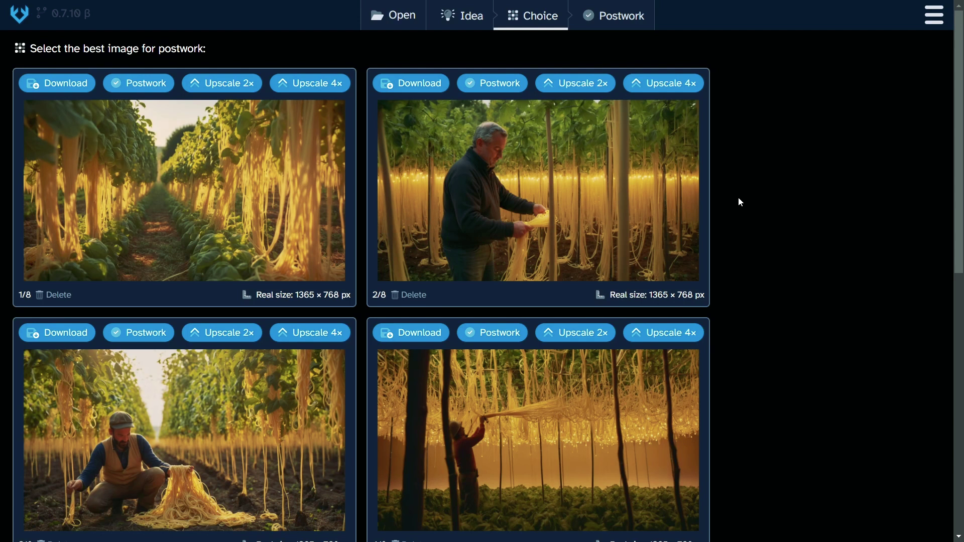
pyautogui.scroll(-3, 748, 200)
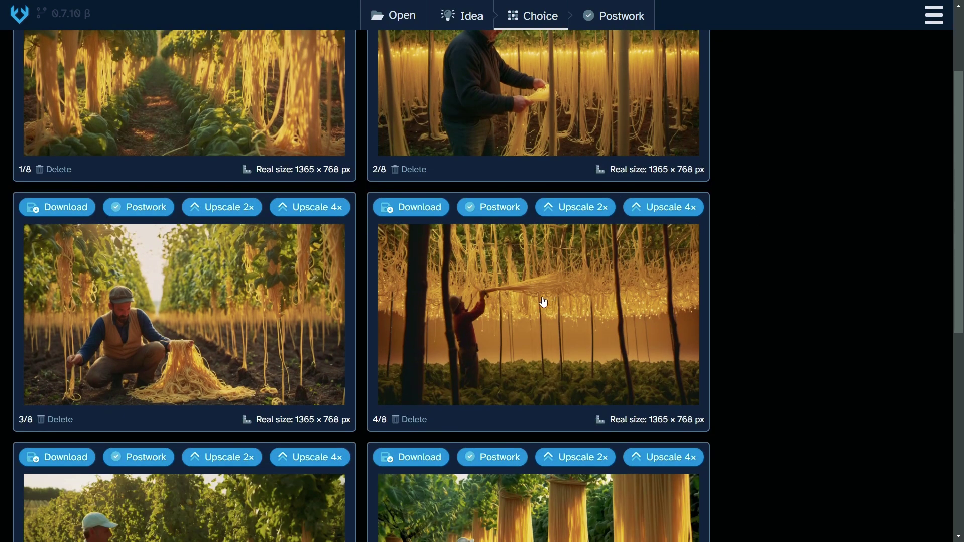
pyautogui.scroll(-3, 549, 315)
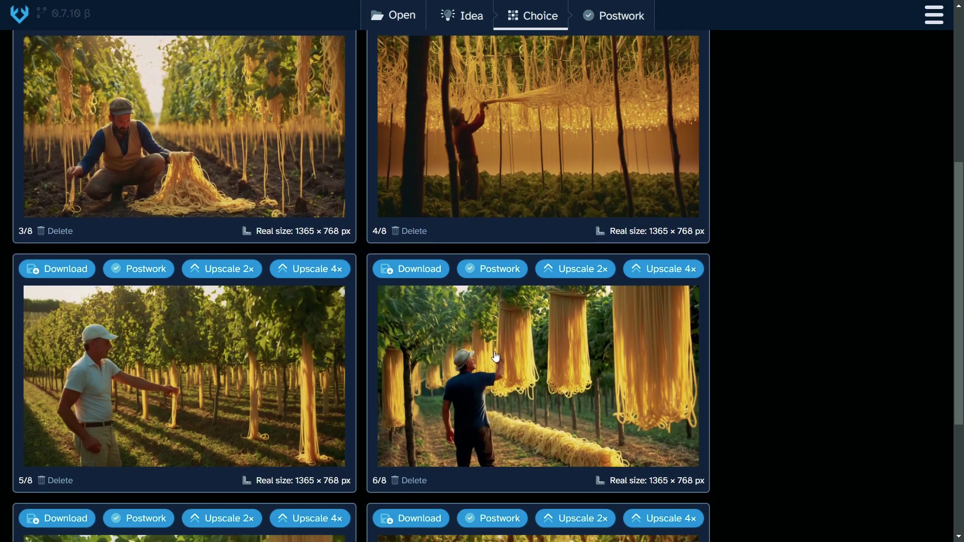
pyautogui.scroll(-4, 172, 338)
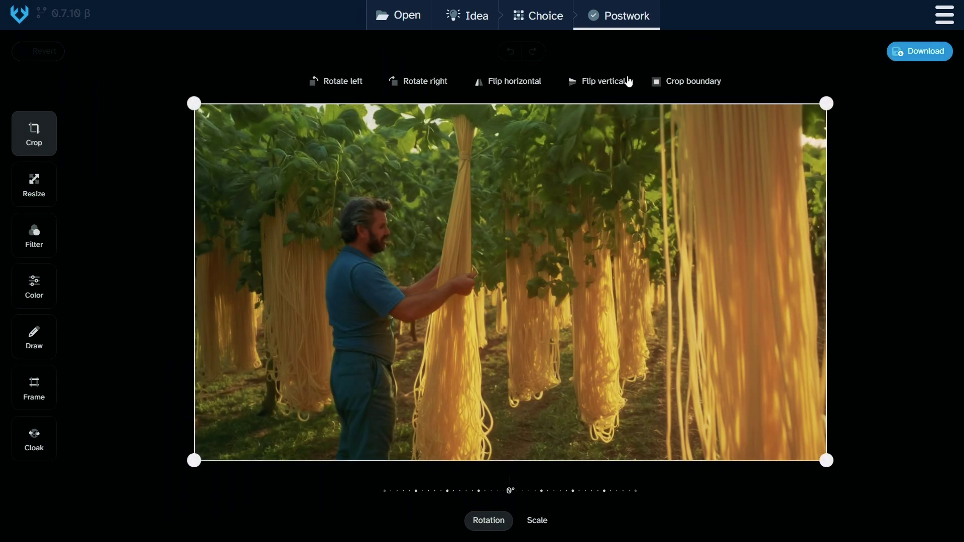
# Flip the image horizontally and back, then rotate it right and back upright.
pyautogui.click(487, 78)
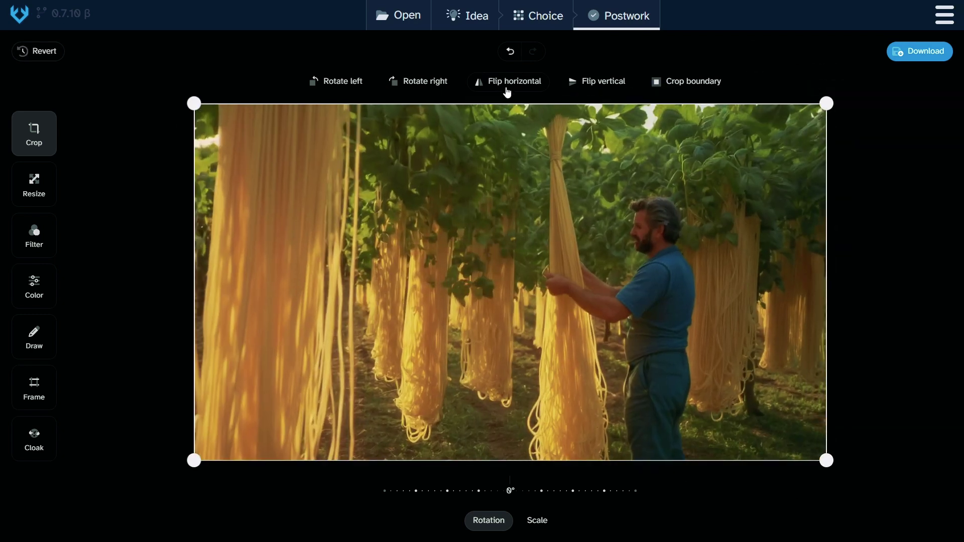
pyautogui.click(510, 89)
pyautogui.click(426, 86)
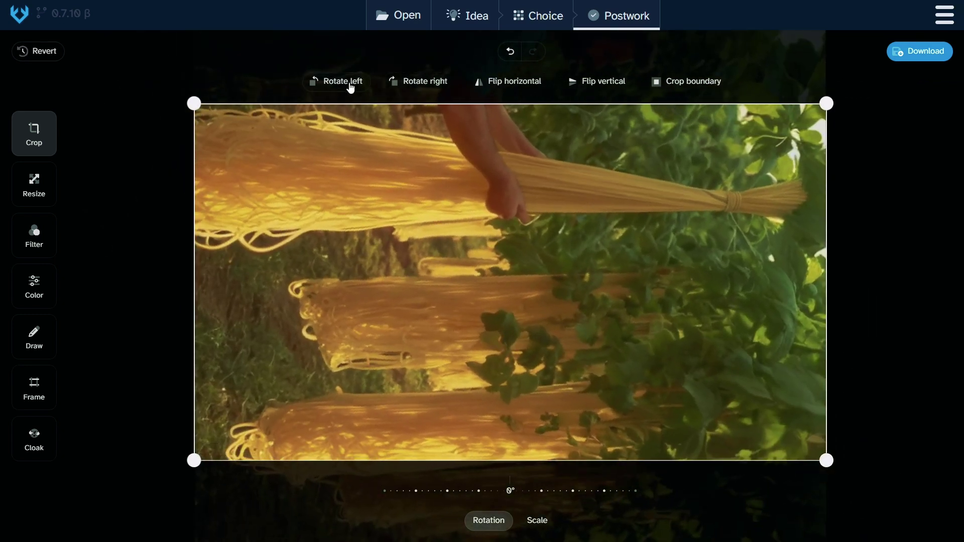
pyautogui.click(351, 89)
# Preview the Resize, Filter, Color, Draw, Frame and Cloak tools, then download the unedited image.
pyautogui.click(38, 196)
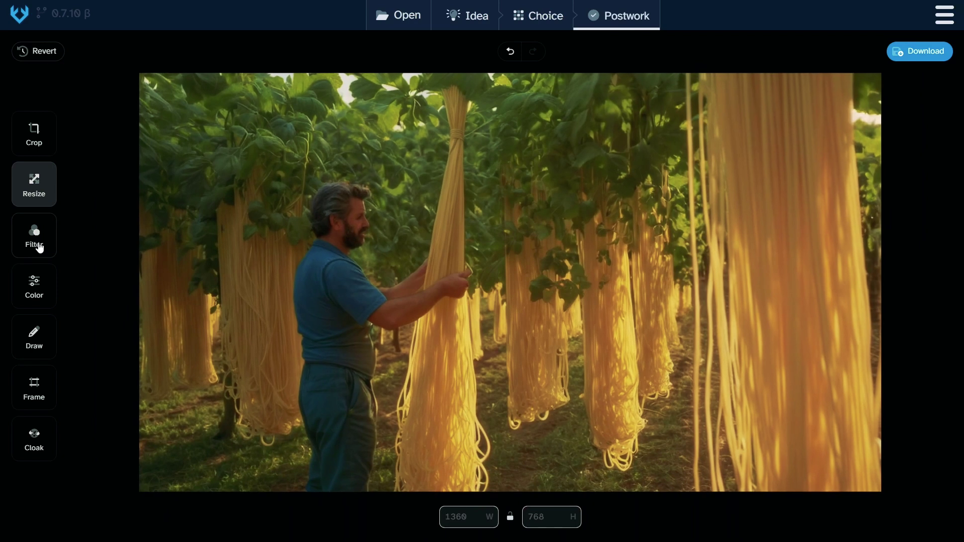
pyautogui.click(39, 251)
pyautogui.click(35, 292)
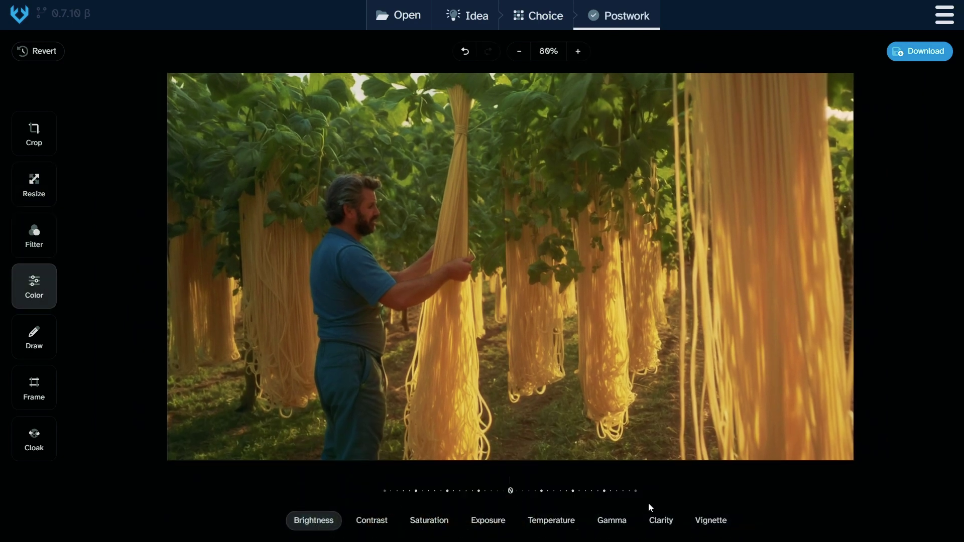
pyautogui.click(21, 342)
pyautogui.click(44, 403)
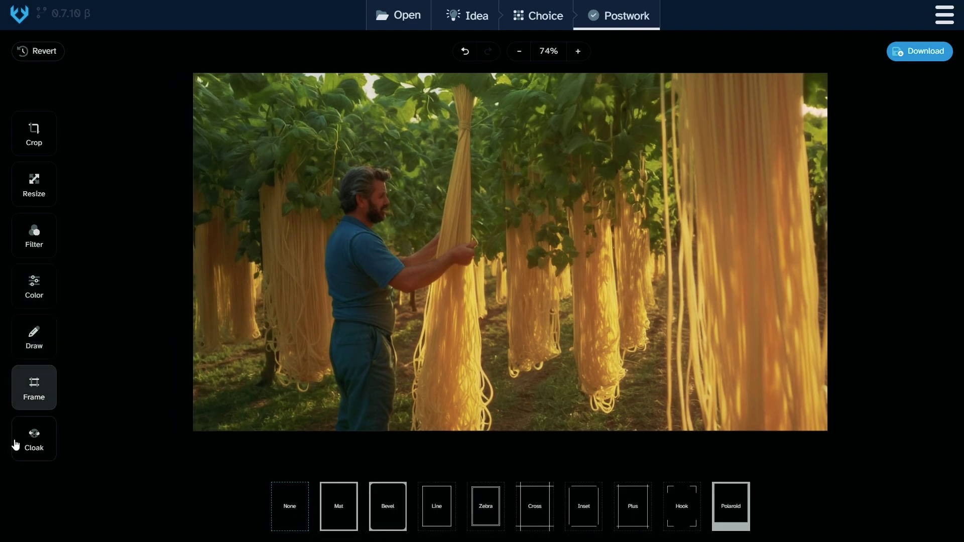
pyautogui.click(32, 438)
pyautogui.click(913, 59)
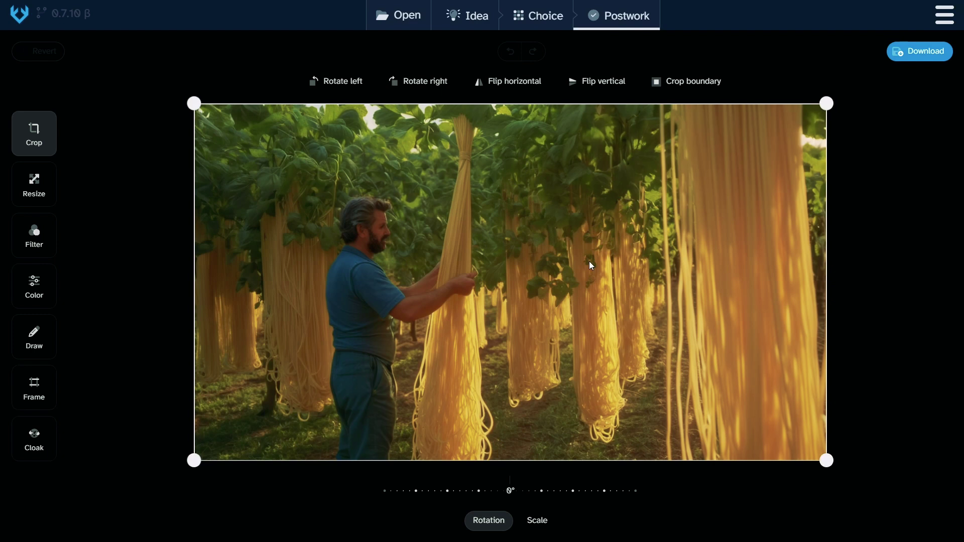
# Back on the Idea page, set Creativity to 5 ~ Rampant and Details to 5 ~ Ornate.
pyautogui.click(537, 15)
pyautogui.click(455, 14)
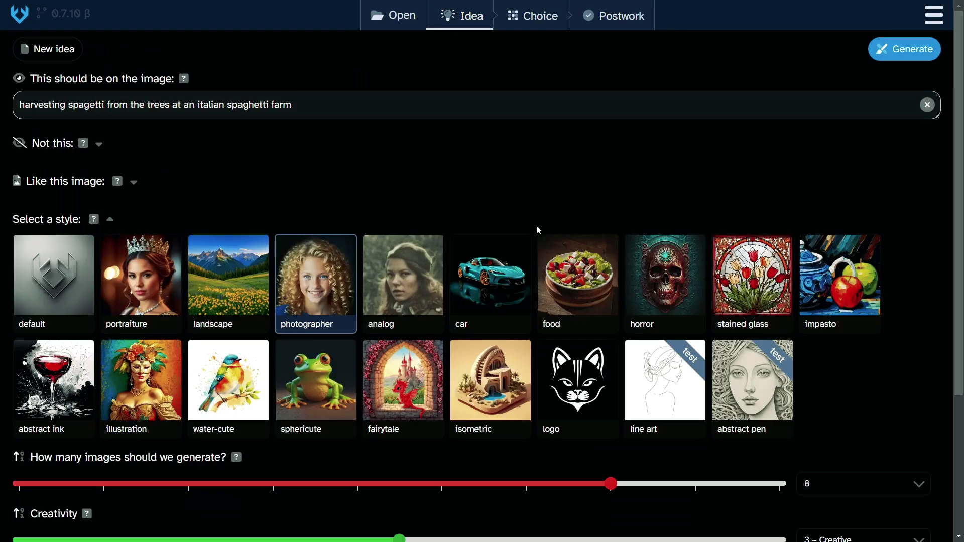
pyautogui.scroll(-4, 537, 226)
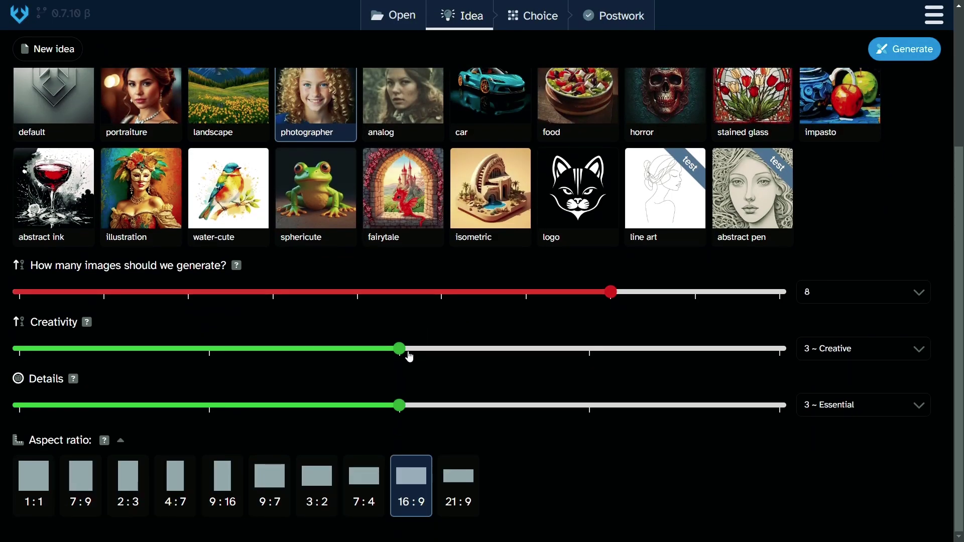
pyautogui.moveTo(410, 356); pyautogui.dragTo(758, 366)
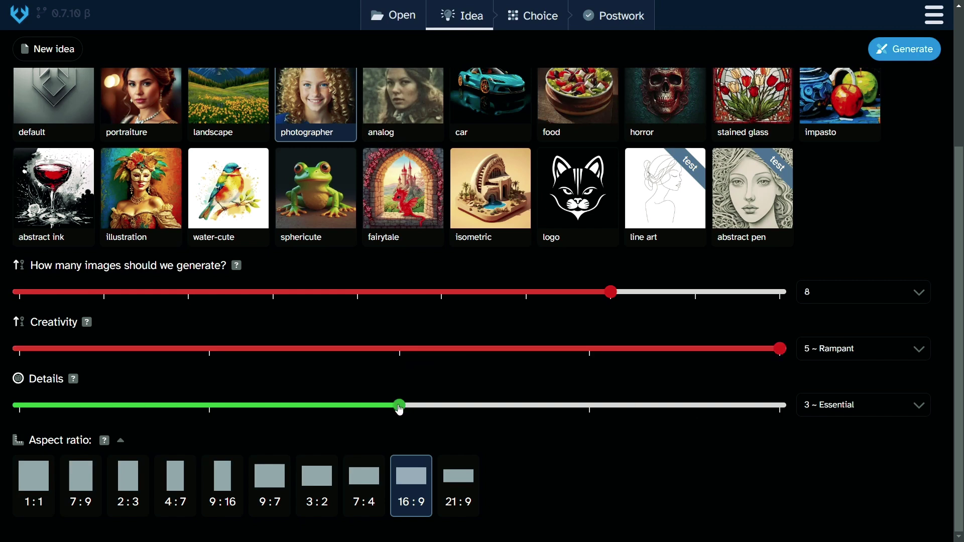
pyautogui.moveTo(398, 407); pyautogui.dragTo(786, 412)
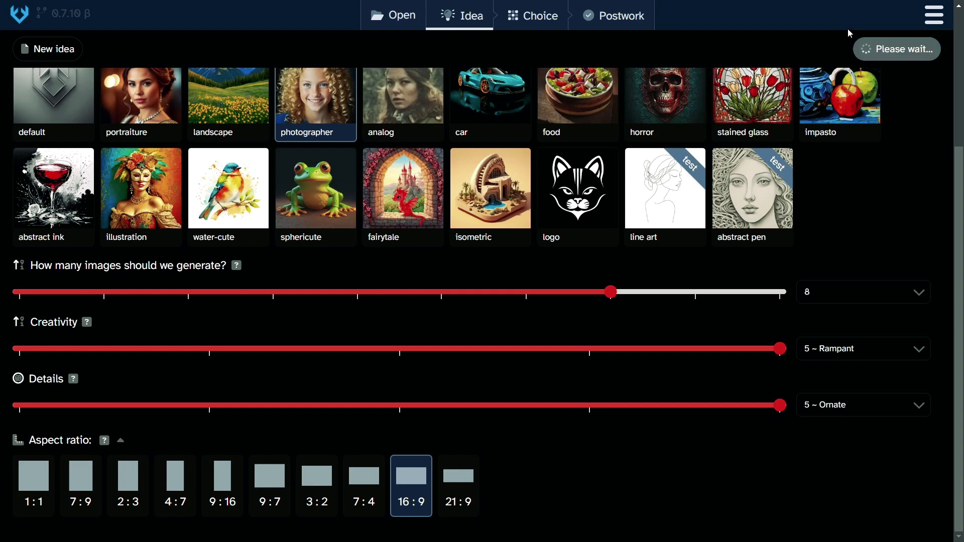
# Scroll through the new Rampant/Ornate batch and send image 6/8 to Postwork.
pyautogui.scroll(-2, 841, 184)
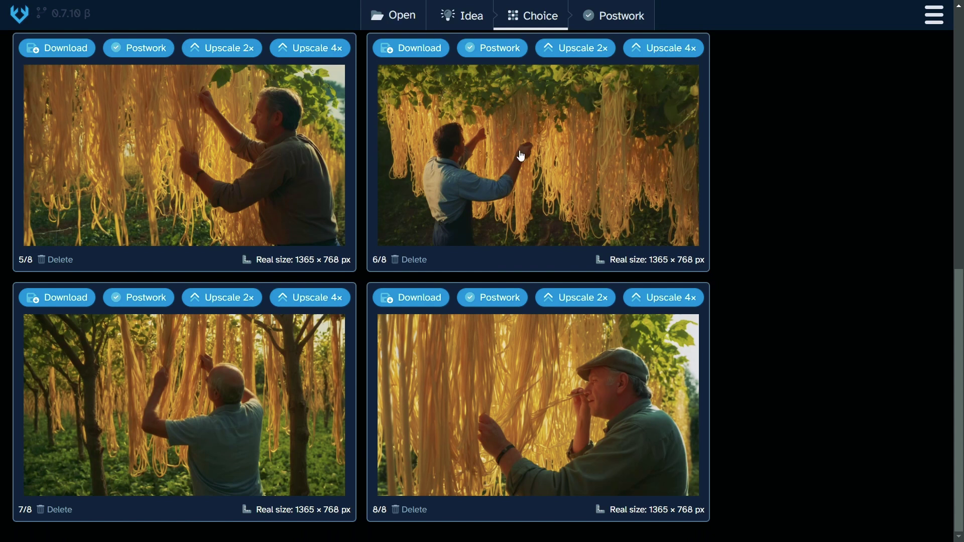
pyautogui.scroll(1, 522, 156)
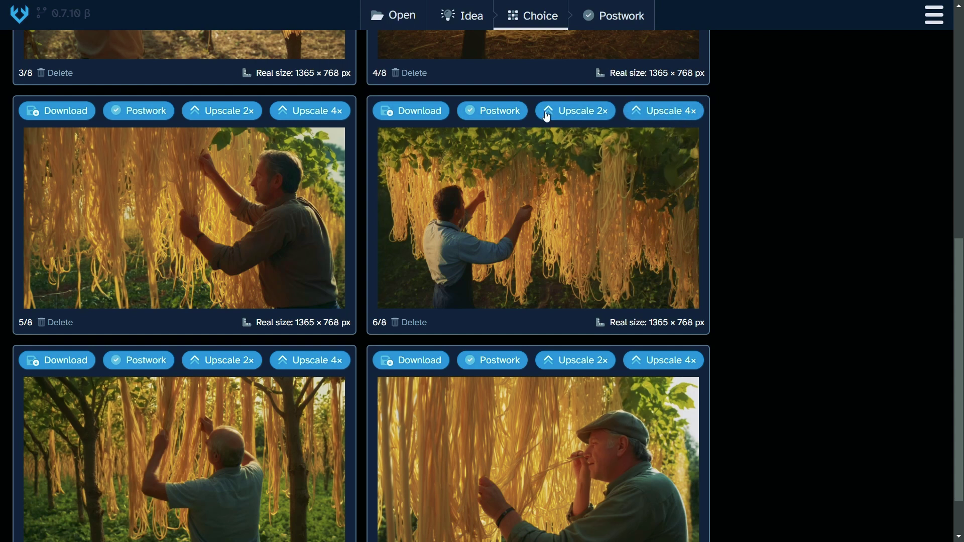
pyautogui.click(474, 111)
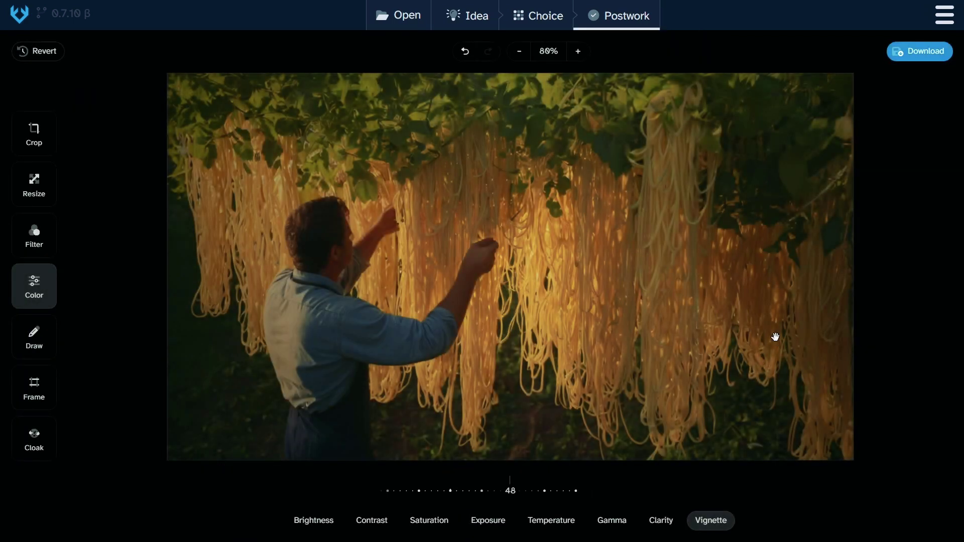
# Return to a blank idea page with default settings.
pyautogui.click(411, 17)
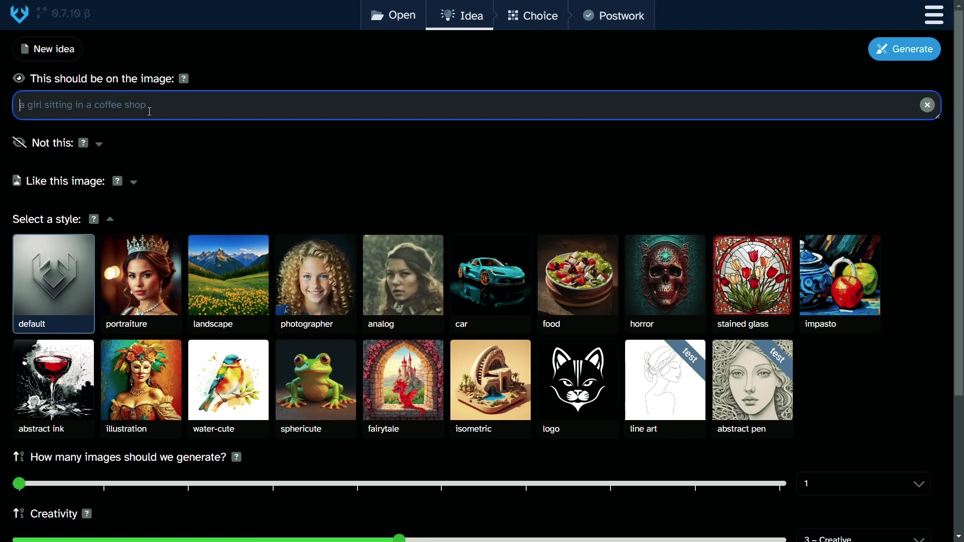
# Enter the prompt 'cow on a field', pick portraiture style and set 6 images.
pyautogui.write('cow on a field')
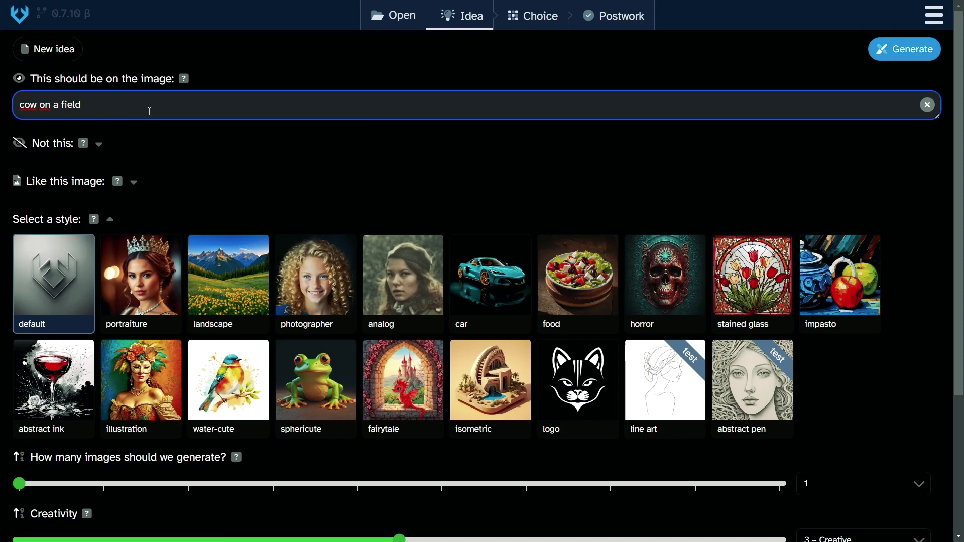
pyautogui.click(146, 274)
pyautogui.scroll(-1, 397, 173)
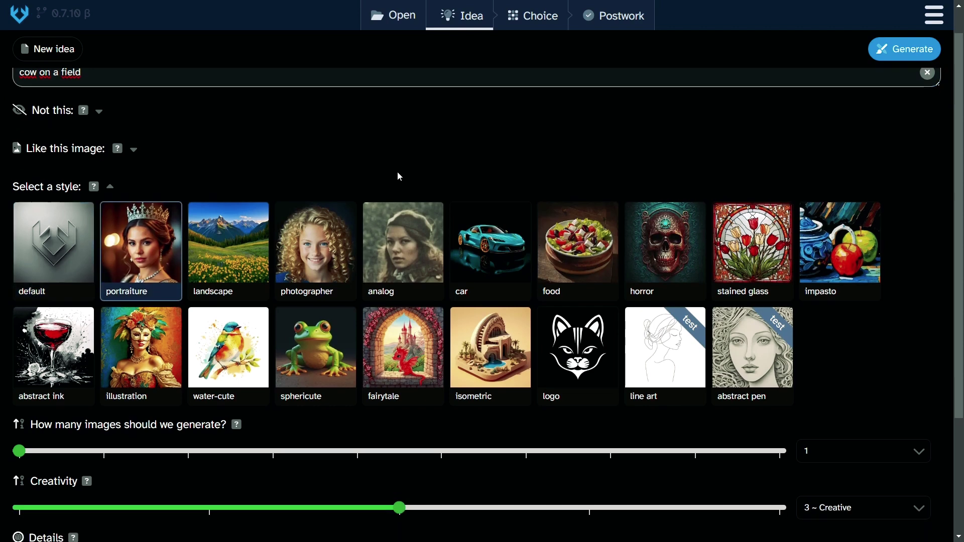
pyautogui.scroll(-2, 398, 174)
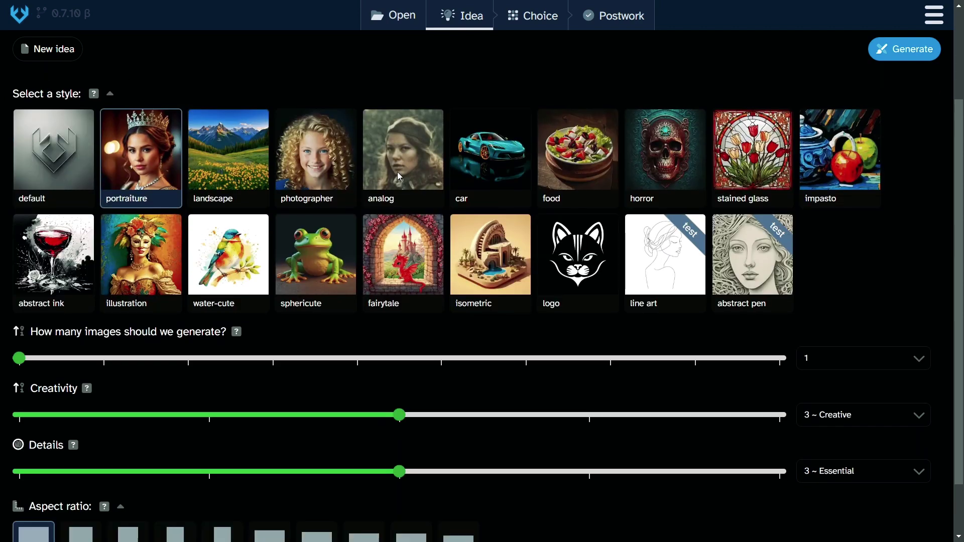
pyautogui.click(437, 359)
# Set Creativity to 5 ~ Rampant, Details to 5 ~ Ornate and the 16:9 aspect ratio.
pyautogui.scroll(3, 429, 211)
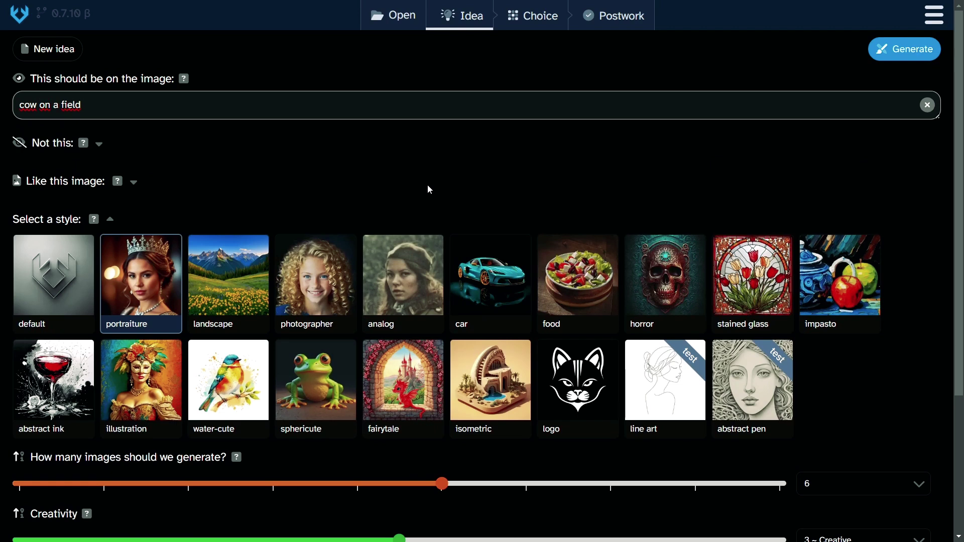
pyautogui.scroll(-4, 443, 481)
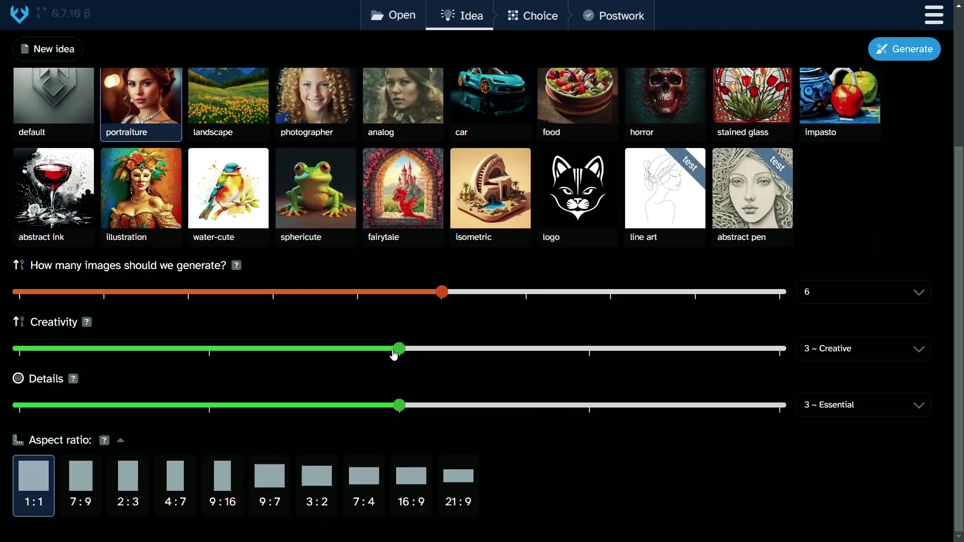
pyautogui.moveTo(401, 348); pyautogui.dragTo(780, 348)
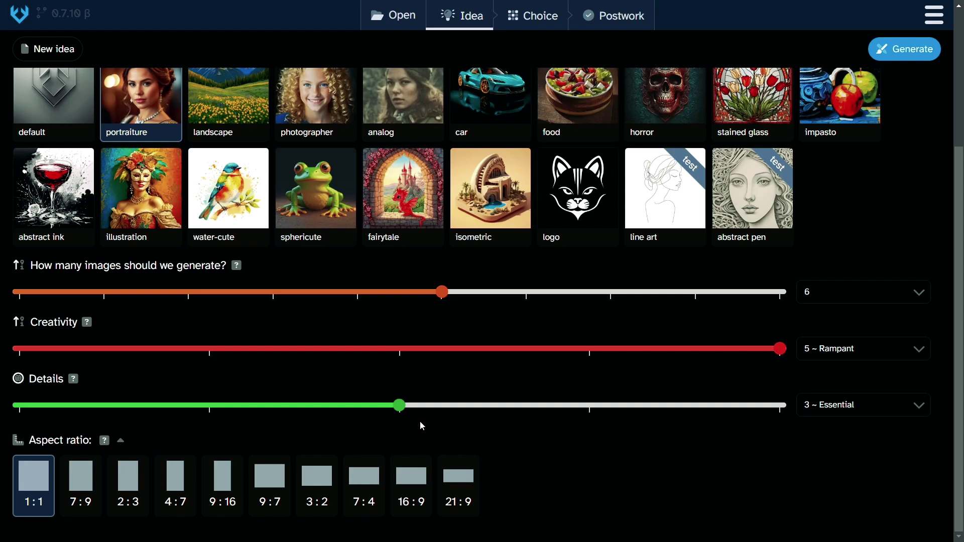
pyautogui.moveTo(405, 411); pyautogui.dragTo(780, 406)
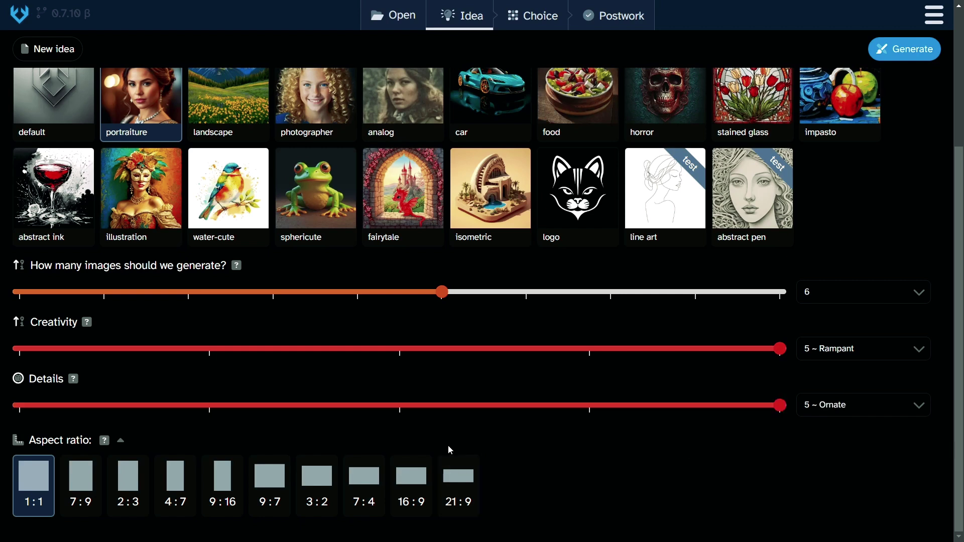
pyautogui.click(404, 491)
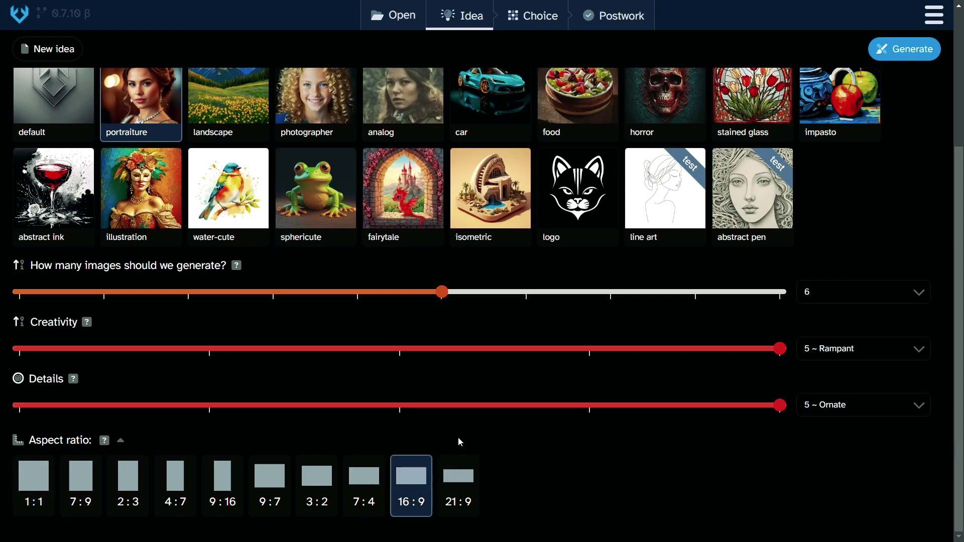
pyautogui.scroll(3, 595, 485)
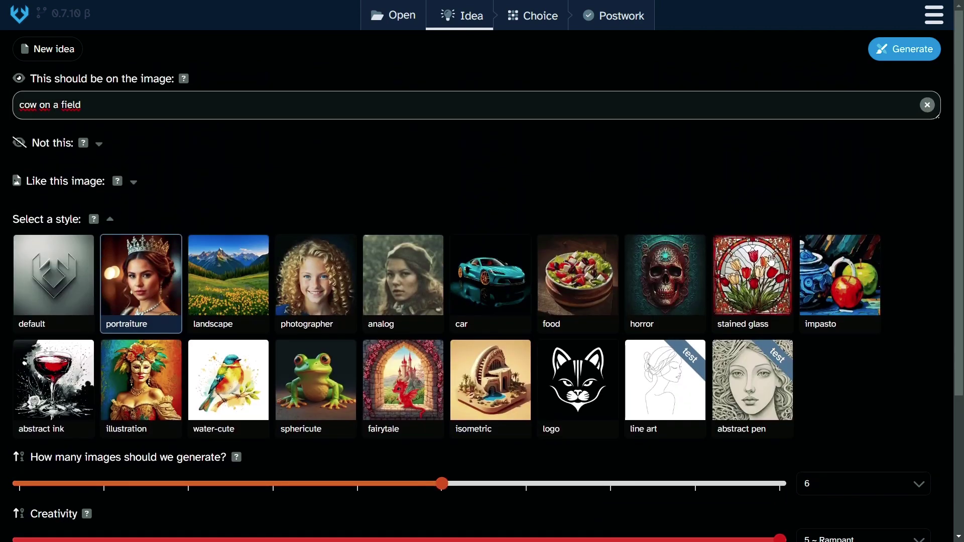
# Generate the six portraiture cow-on-a-field images and look them over.
pyautogui.click(900, 55)
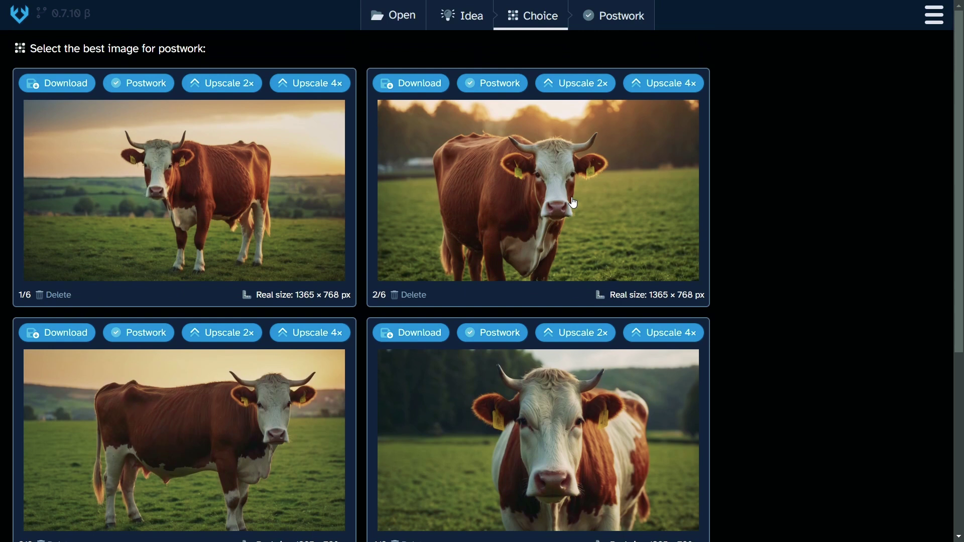
pyautogui.scroll(-5, 574, 203)
pyautogui.scroll(5, 573, 202)
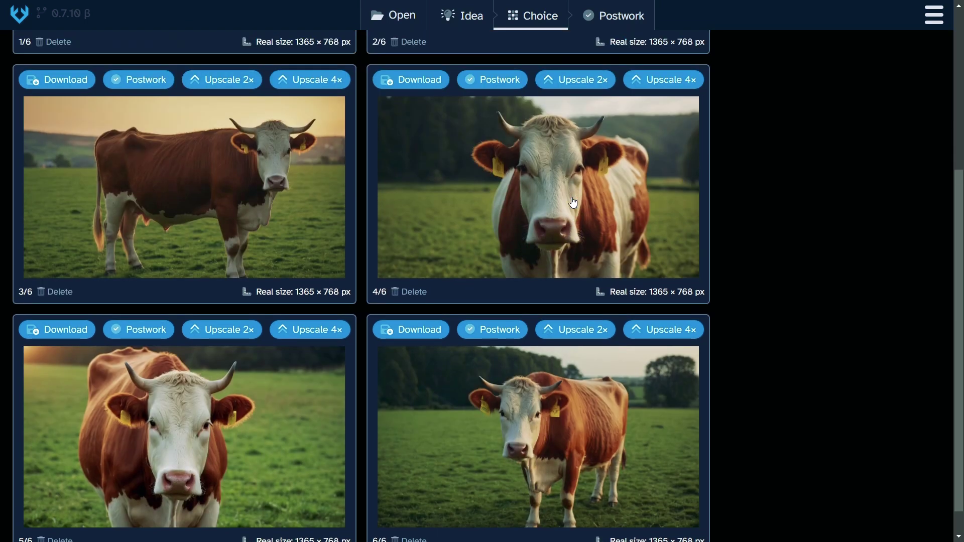
# Switch the style to landscape, generate six more cow images and review them.
pyautogui.click(468, 9)
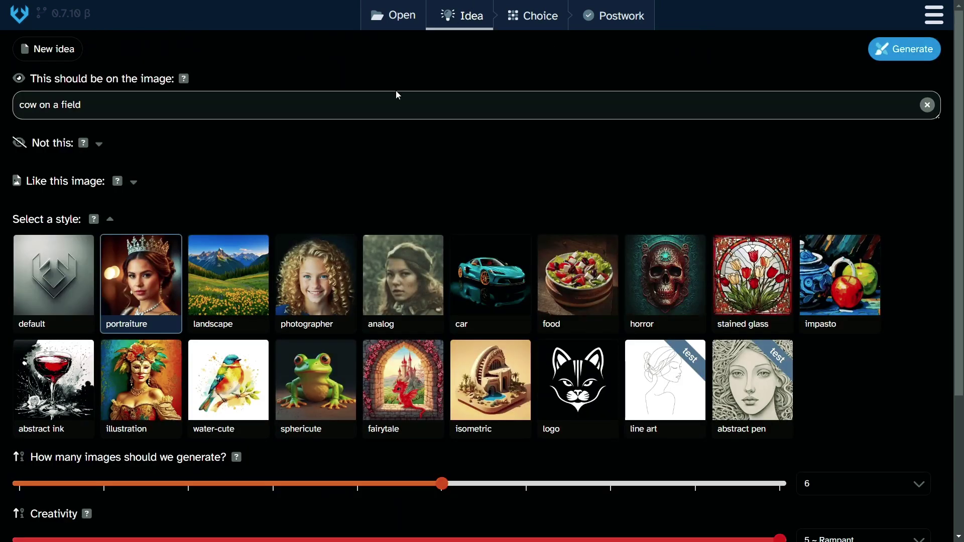
pyautogui.click(230, 306)
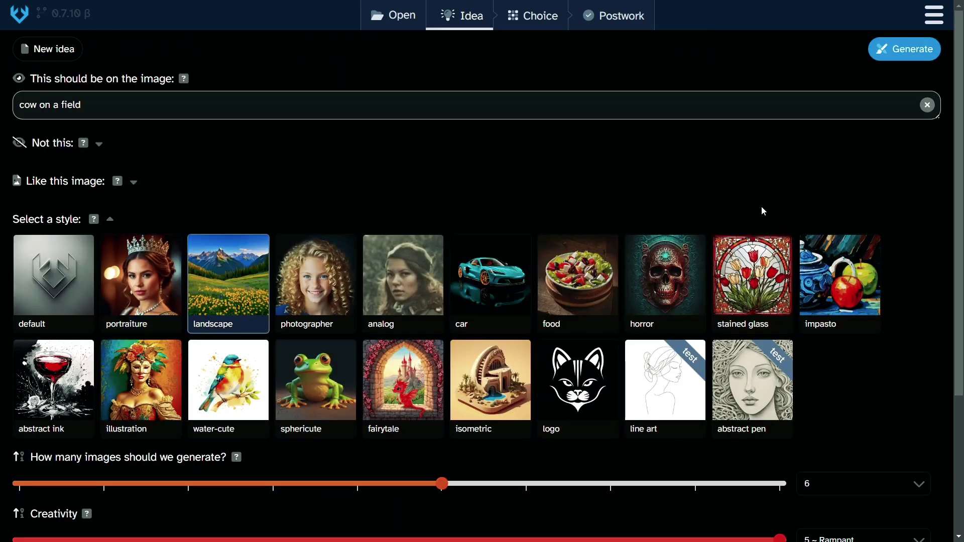
pyautogui.click(895, 58)
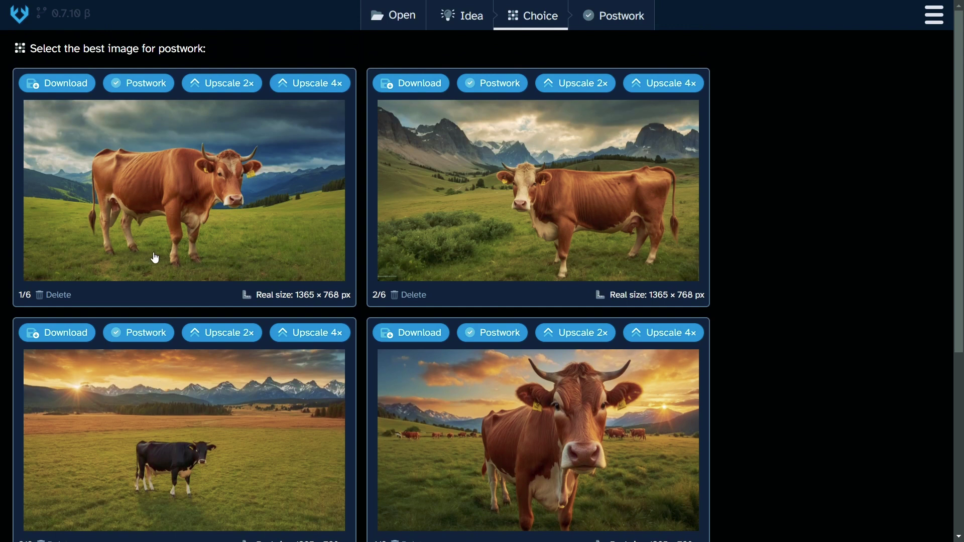
pyautogui.scroll(-3, 216, 204)
pyautogui.scroll(-3, 545, 320)
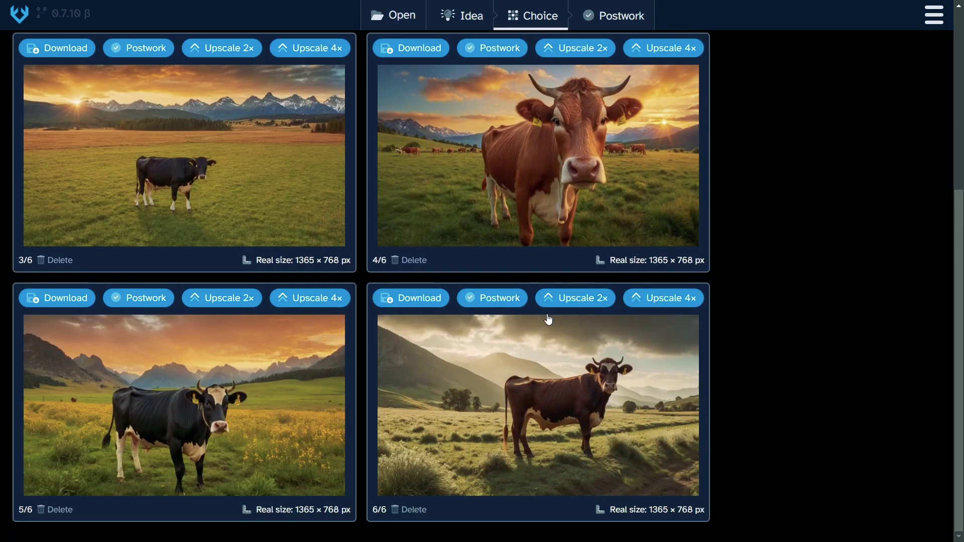
pyautogui.scroll(6, 545, 318)
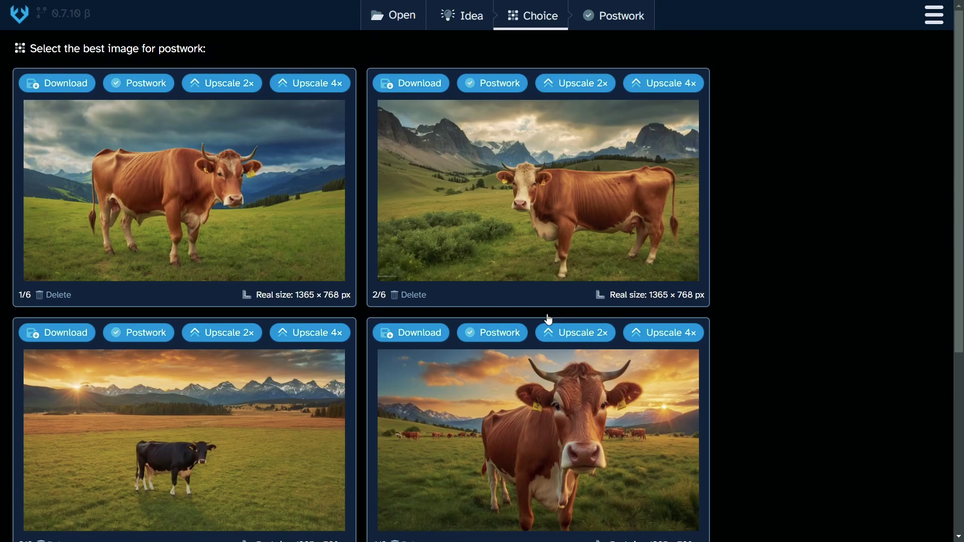
pyautogui.click(462, 14)
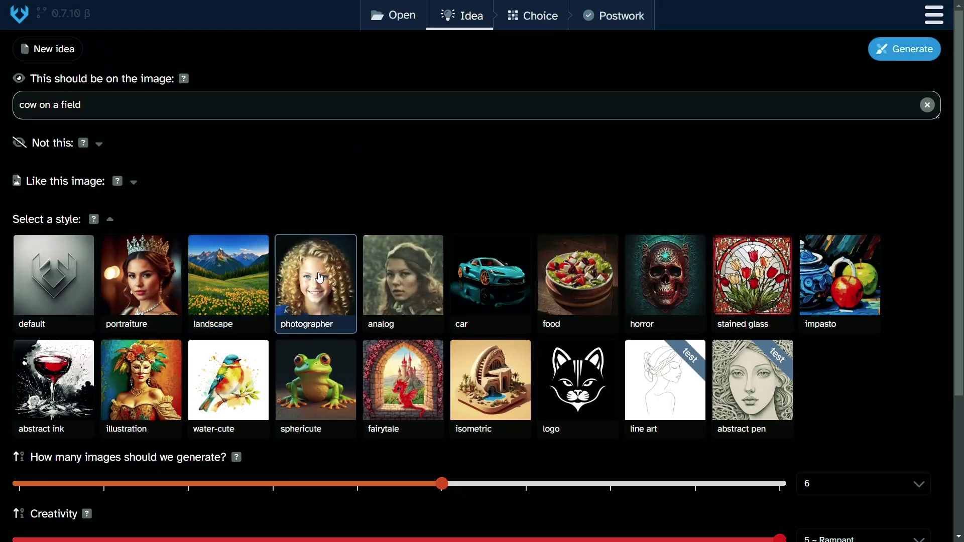
# Generate six photographer-style cow-on-a-field images and scroll through the results.
pyautogui.click(905, 48)
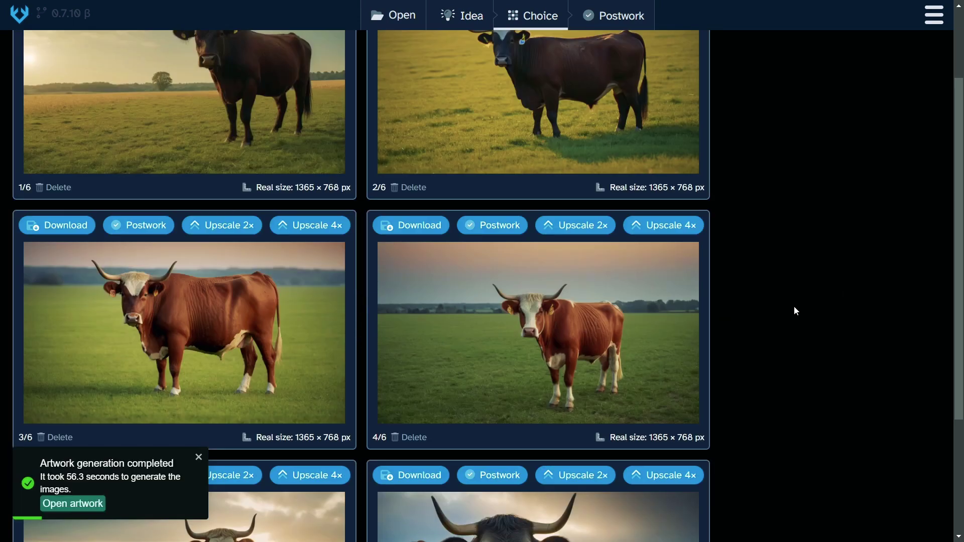
pyautogui.scroll(2, 794, 305)
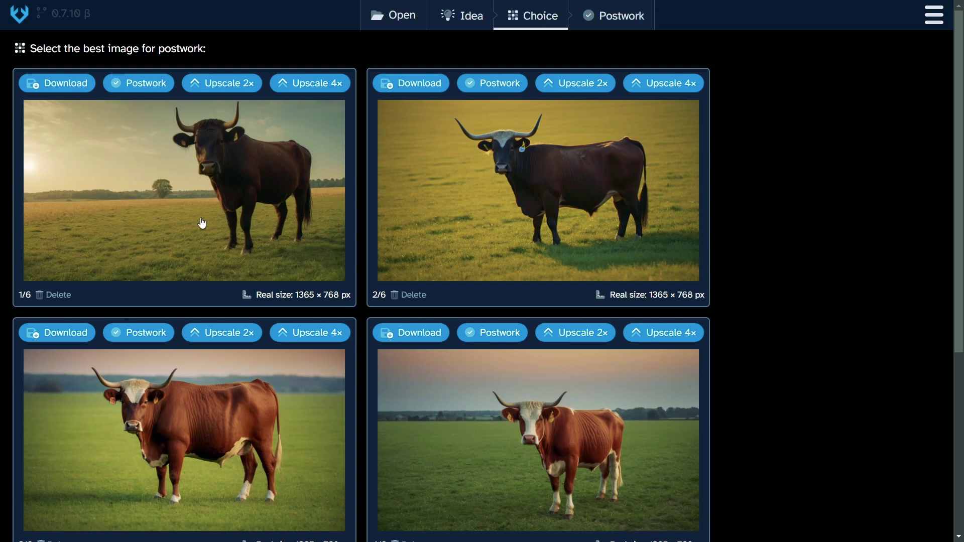
pyautogui.scroll(-1, 128, 179)
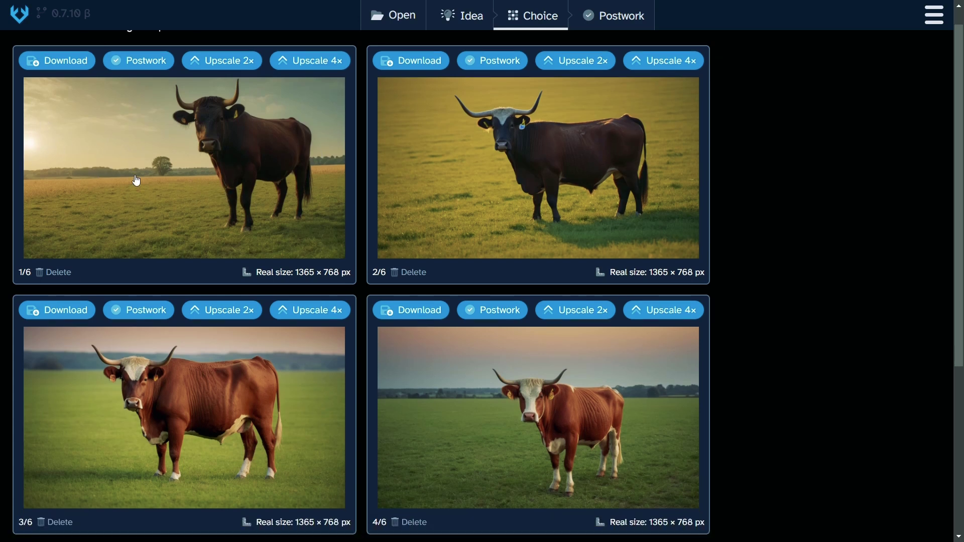
pyautogui.scroll(-4, 65, 278)
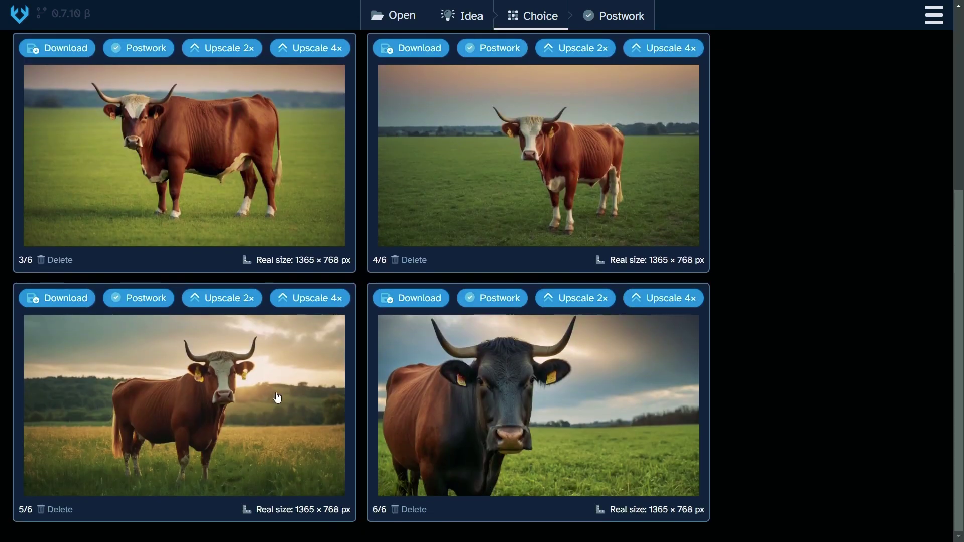
pyautogui.scroll(5, 268, 201)
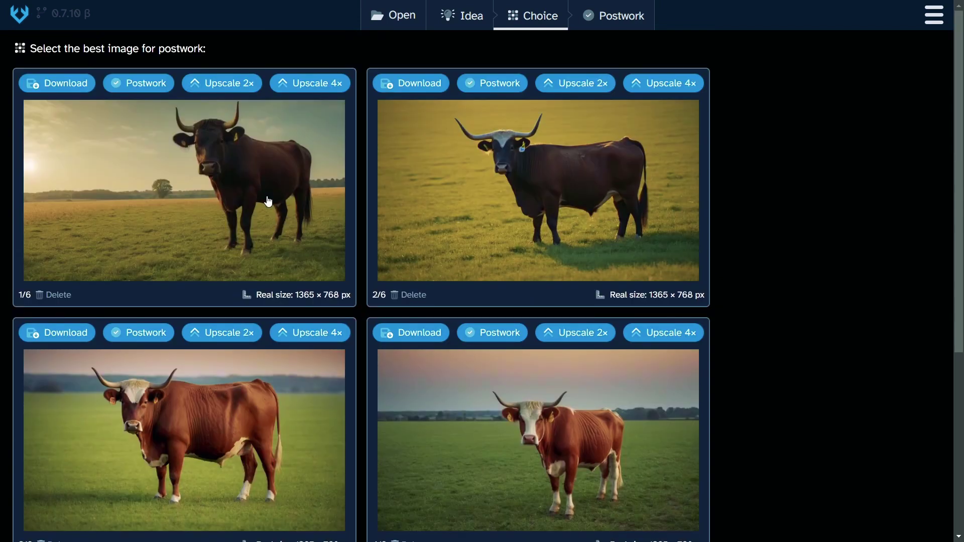
# From the Idea page, generate six analog-style cow images, review them, and return to Idea.
pyautogui.click(474, 25)
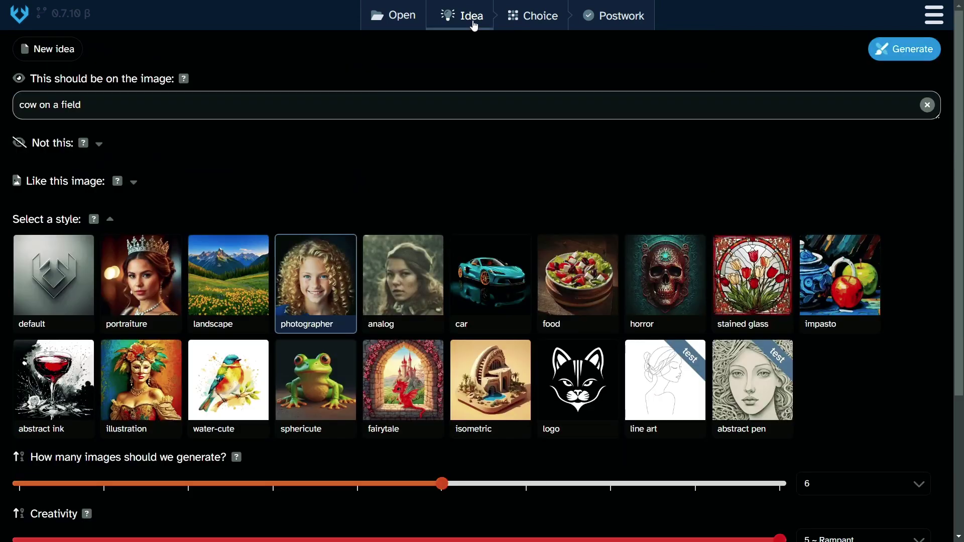
pyautogui.click(909, 55)
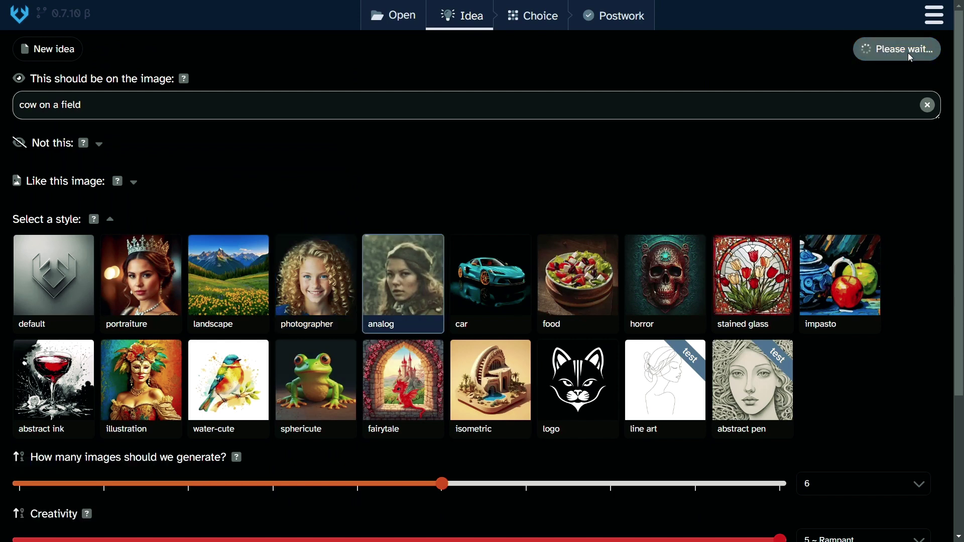
pyautogui.scroll(5, 510, 206)
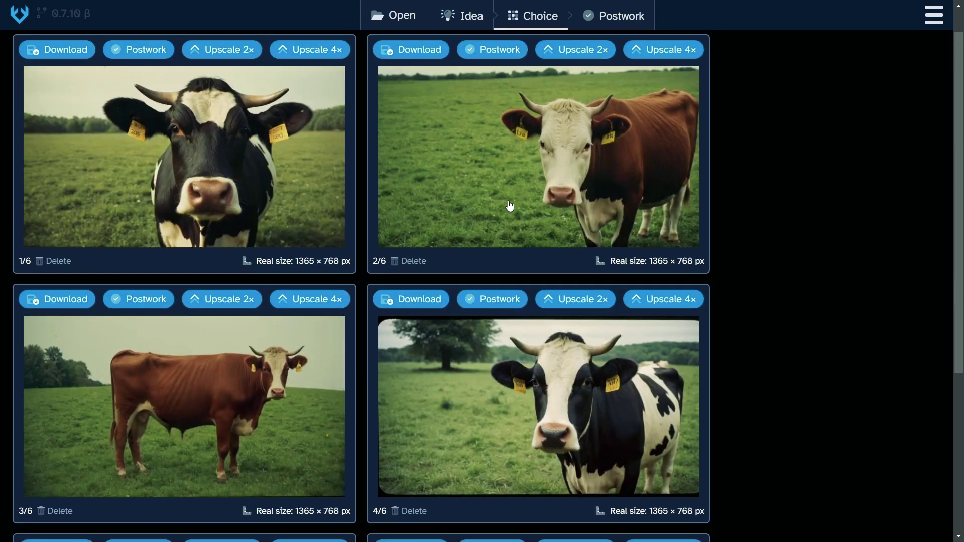
pyautogui.scroll(-4, 509, 206)
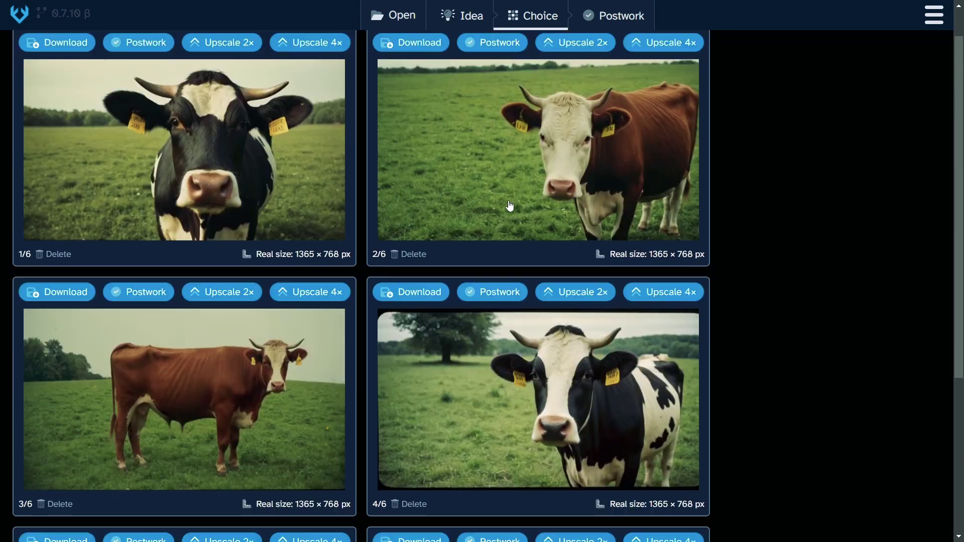
pyautogui.scroll(-1, 503, 211)
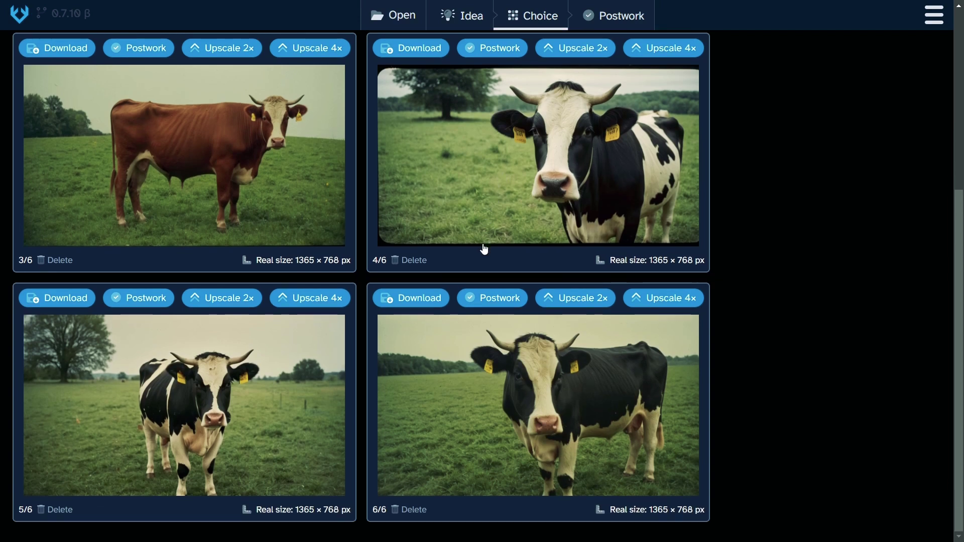
pyautogui.click(481, 22)
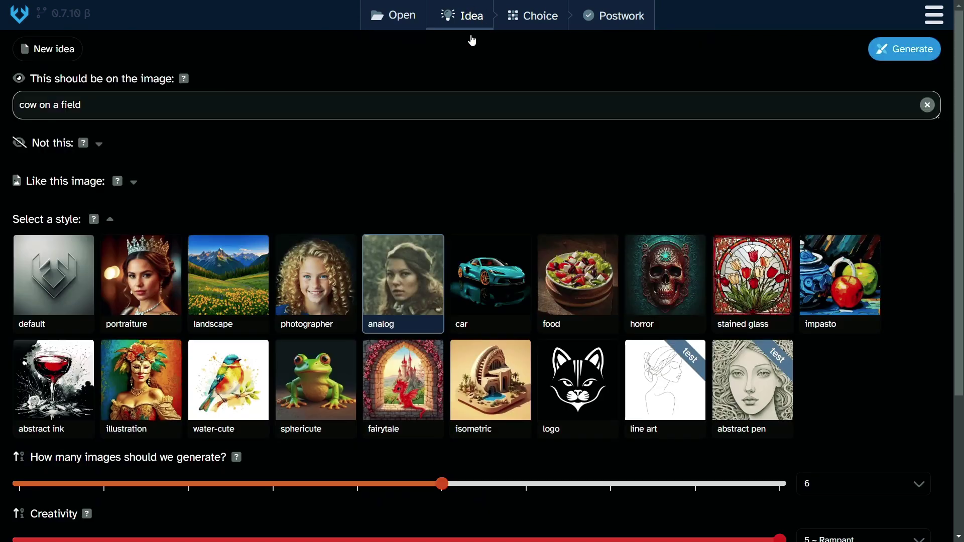
# Select the car style, generate six cow-on-a-field images, and scroll through them.
pyautogui.click(505, 275)
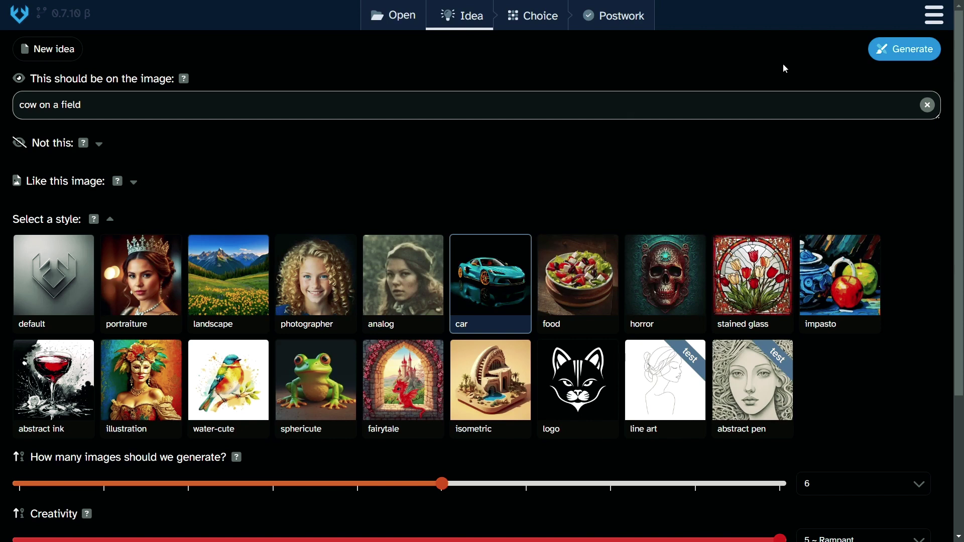
pyautogui.click(907, 52)
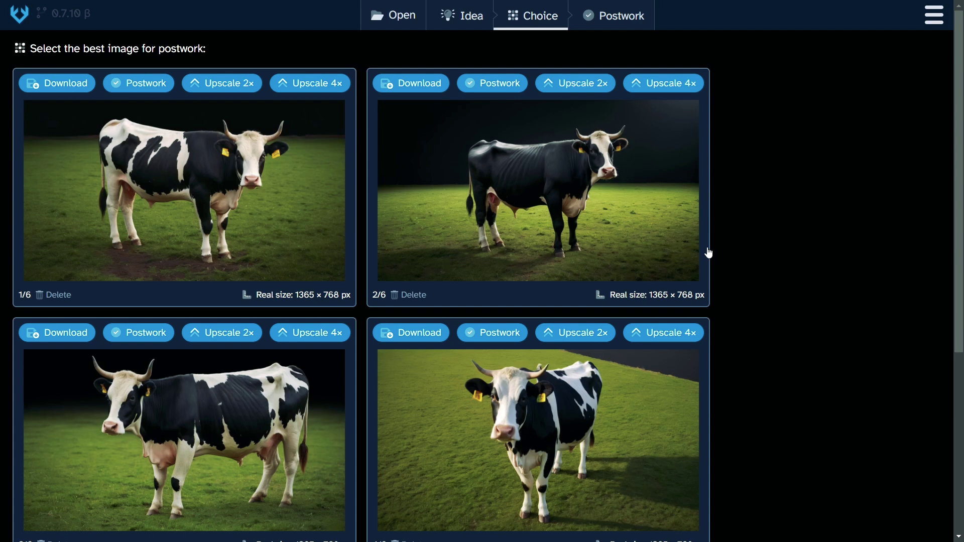
pyautogui.scroll(-4, 554, 425)
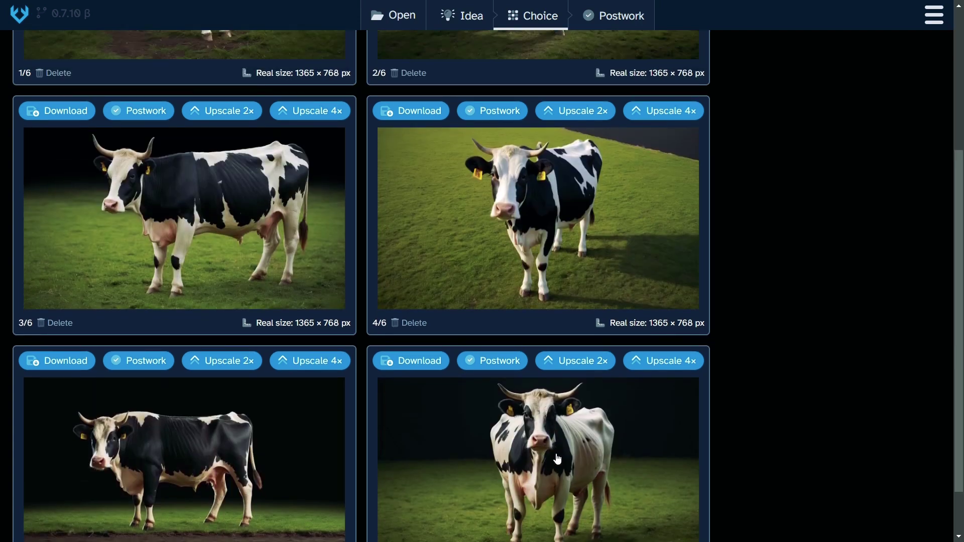
pyautogui.scroll(-1, 555, 456)
pyautogui.scroll(5, 603, 260)
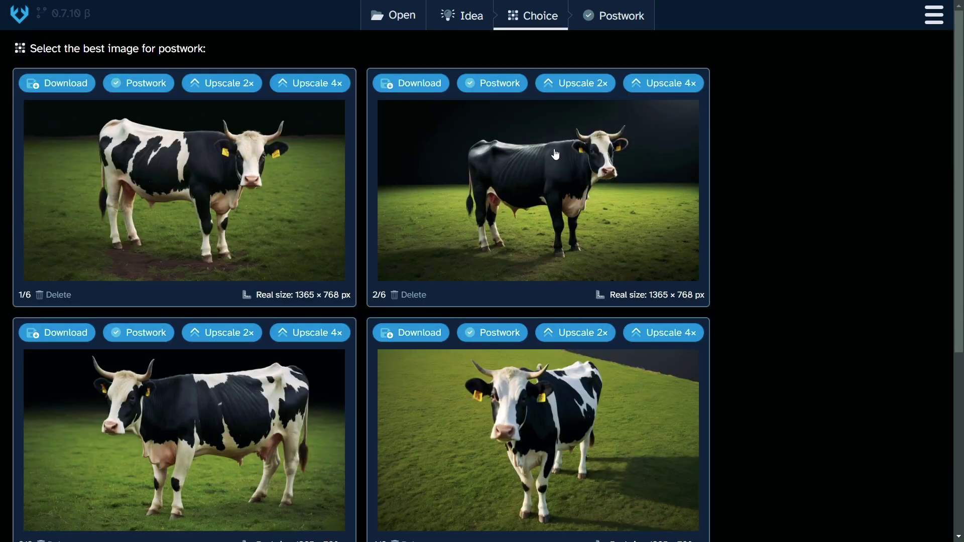
# Back on Idea, switch to the food style, generate six cow images, and review the grid.
pyautogui.click(455, 20)
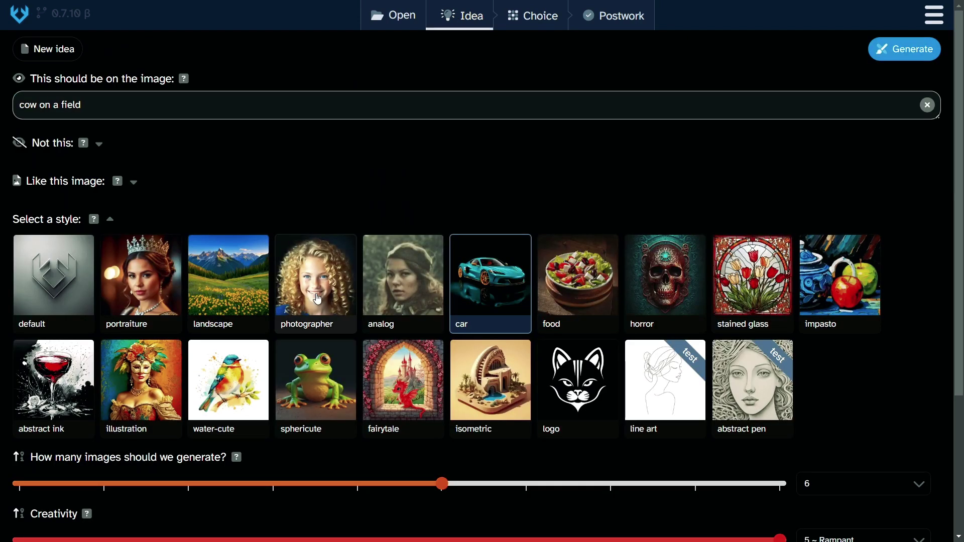
pyautogui.click(551, 268)
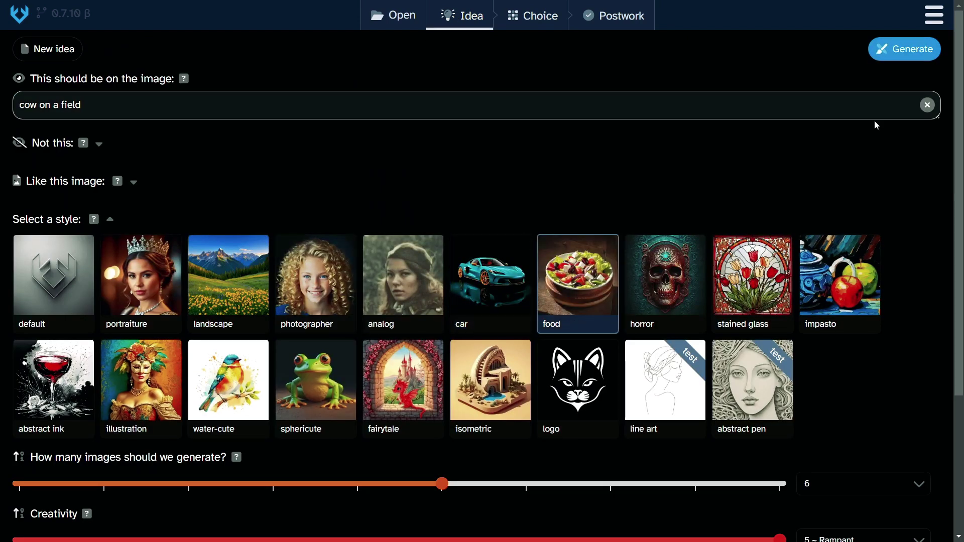
pyautogui.click(902, 48)
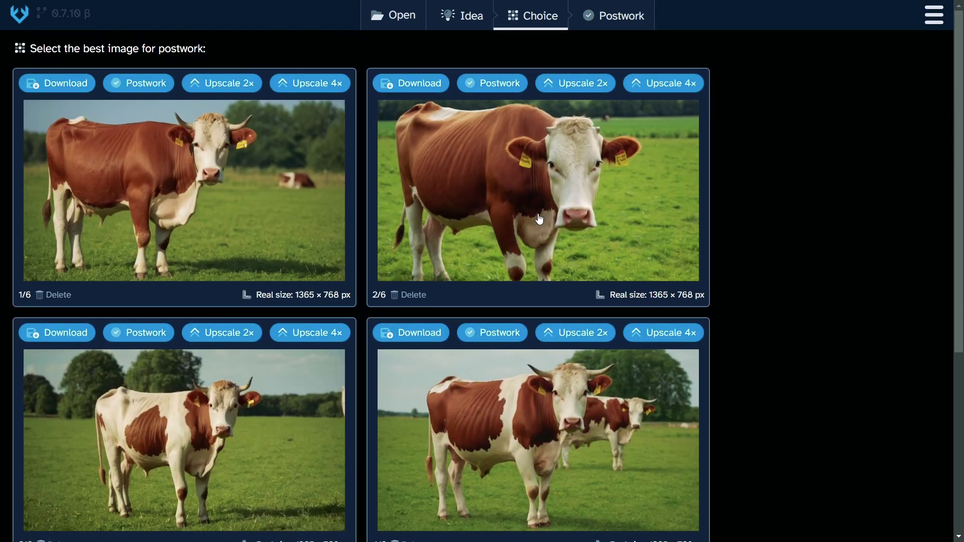
pyautogui.scroll(-3, 517, 238)
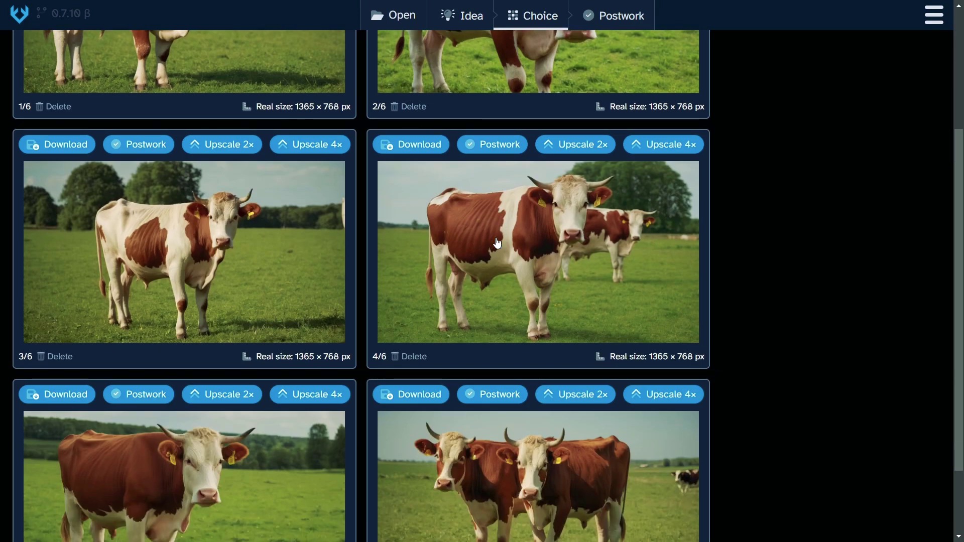
pyautogui.scroll(-2, 497, 243)
pyautogui.scroll(5, 500, 216)
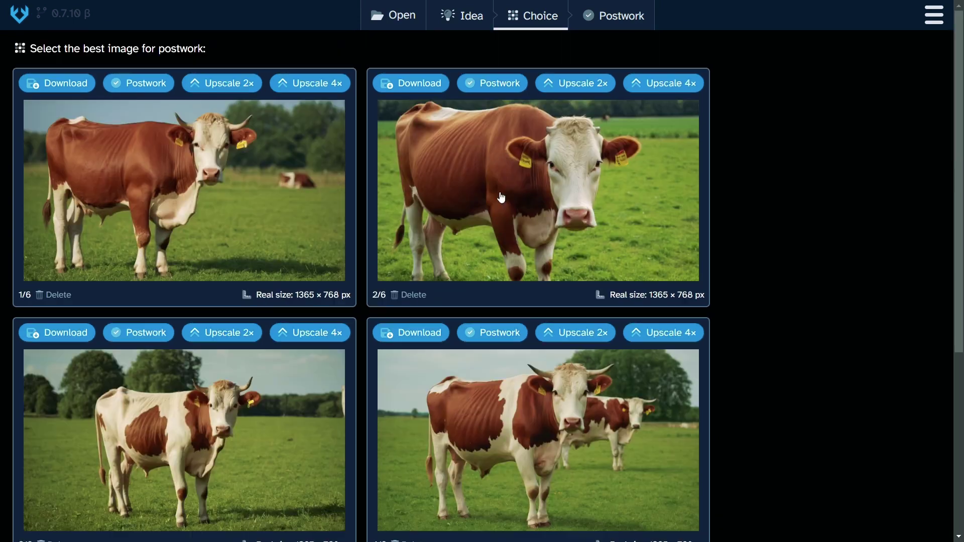
# Pick the horror style, generate six cow-on-a-field images, and scroll through the results.
pyautogui.click(462, 19)
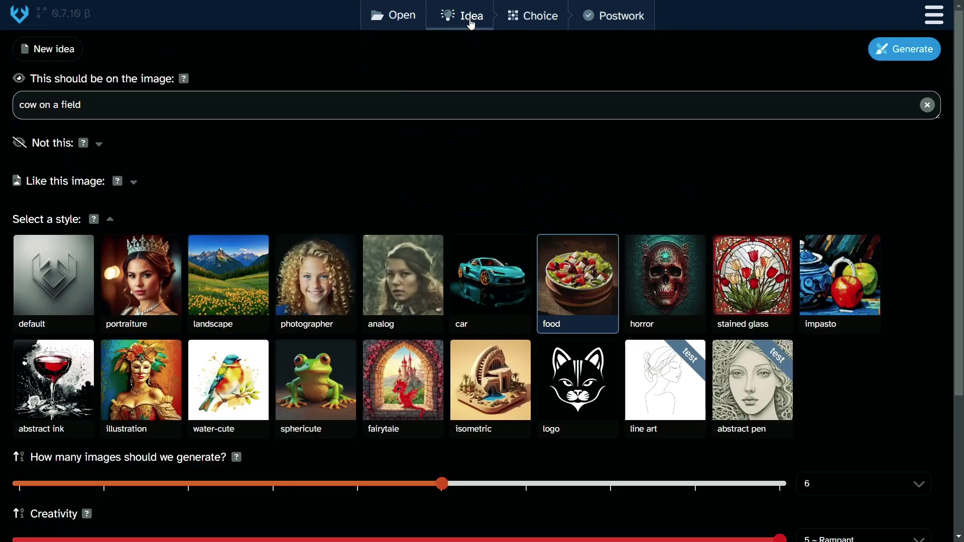
pyautogui.click(648, 273)
pyautogui.click(877, 51)
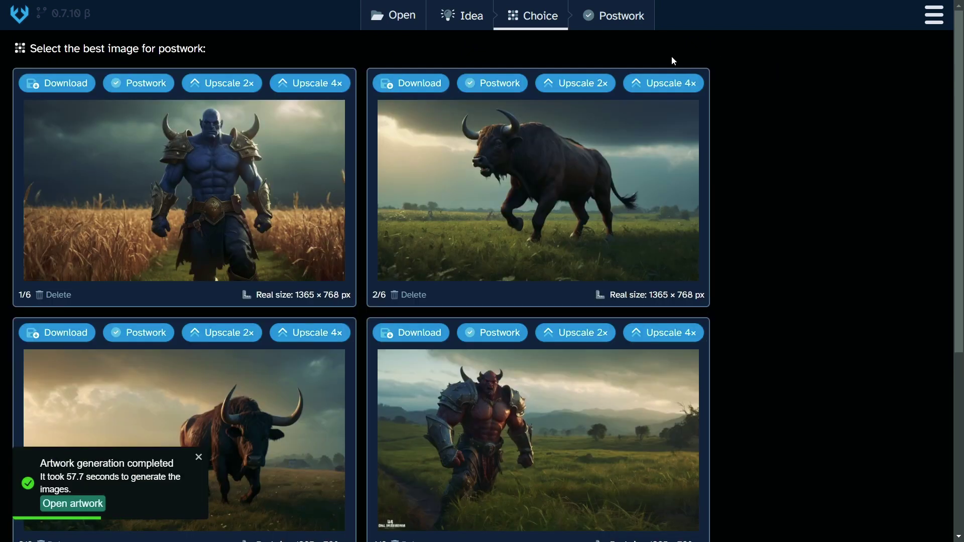
pyautogui.scroll(-3, 542, 279)
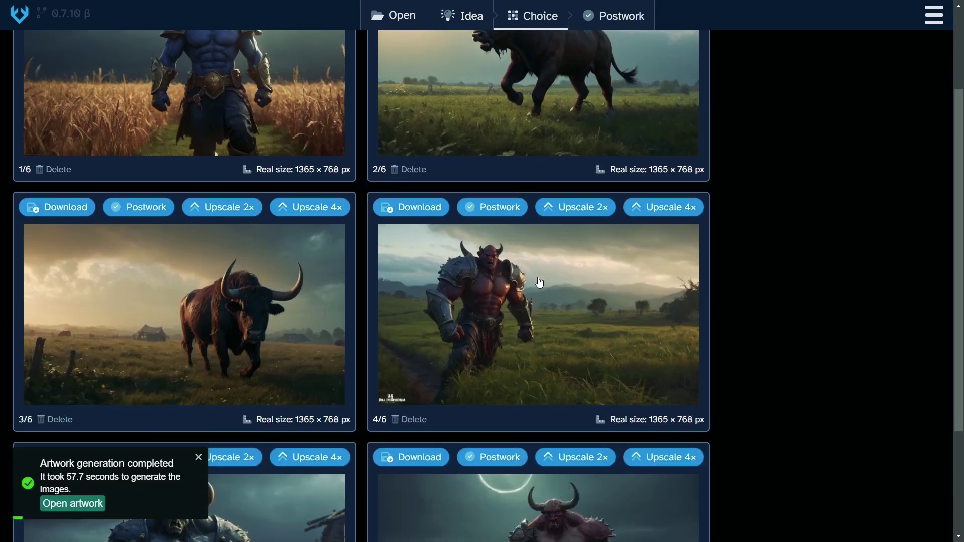
pyautogui.scroll(-3, 539, 282)
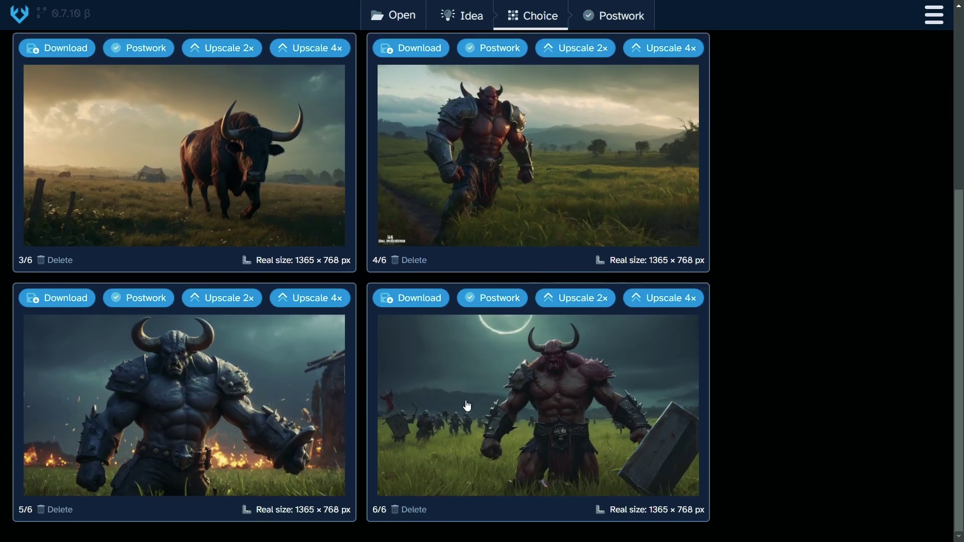
pyautogui.scroll(5, 195, 427)
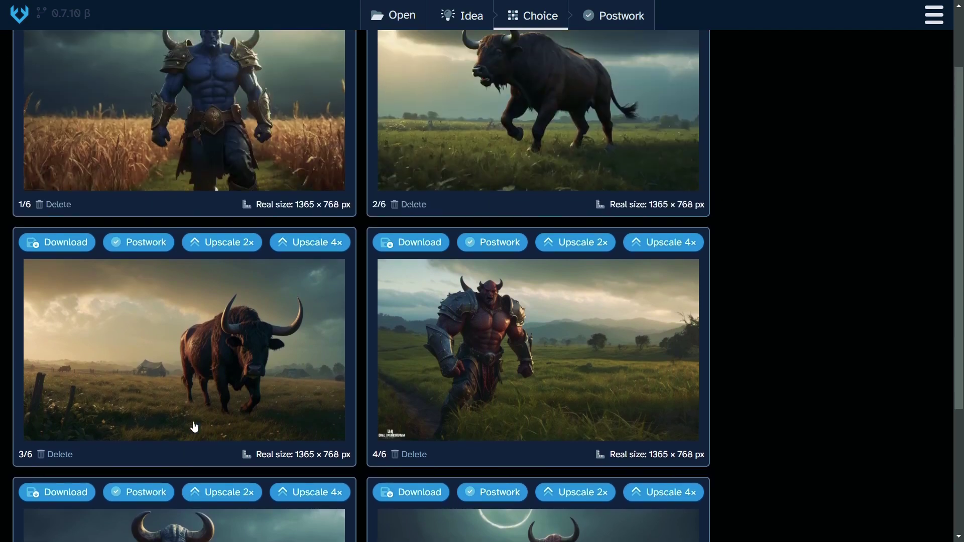
pyautogui.scroll(1, 195, 427)
pyautogui.scroll(-3, 194, 427)
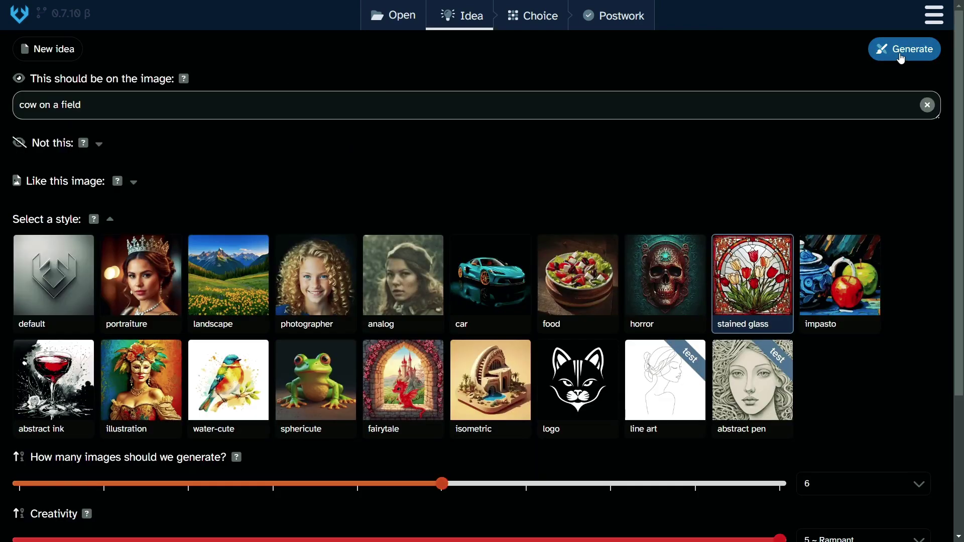
# Generate the stained glass cow batch of flower-crowned cows, review it, and return to Idea.
pyautogui.click(902, 59)
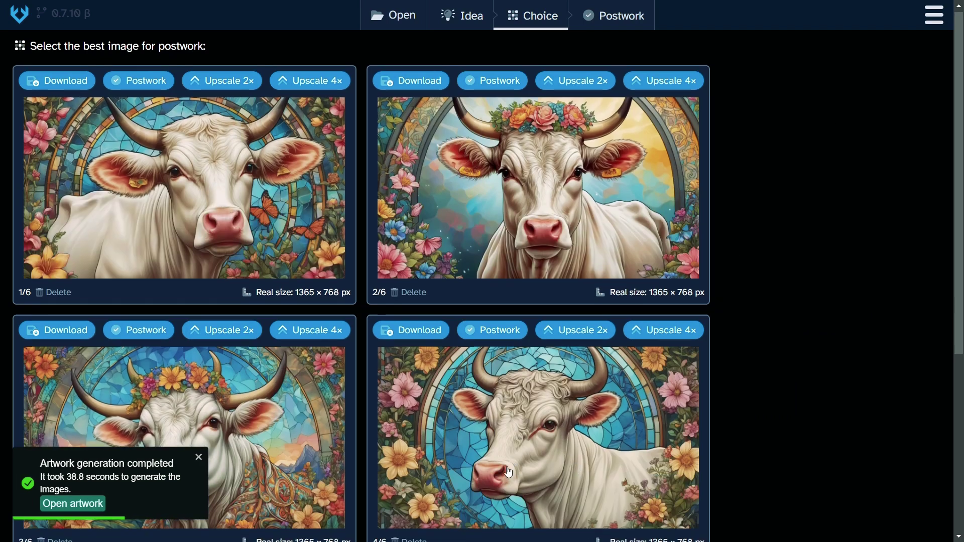
pyautogui.scroll(-5, 578, 472)
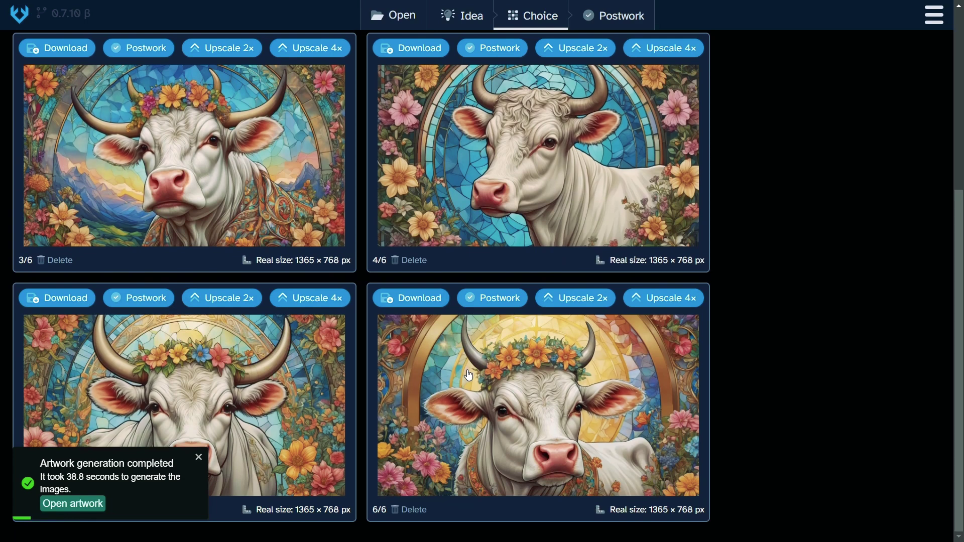
pyautogui.scroll(5, 469, 375)
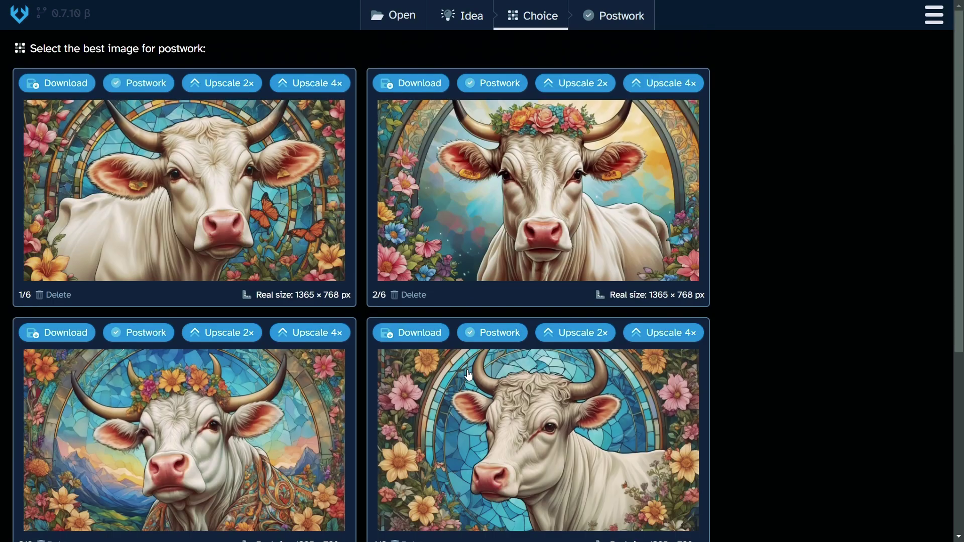
pyautogui.click(462, 15)
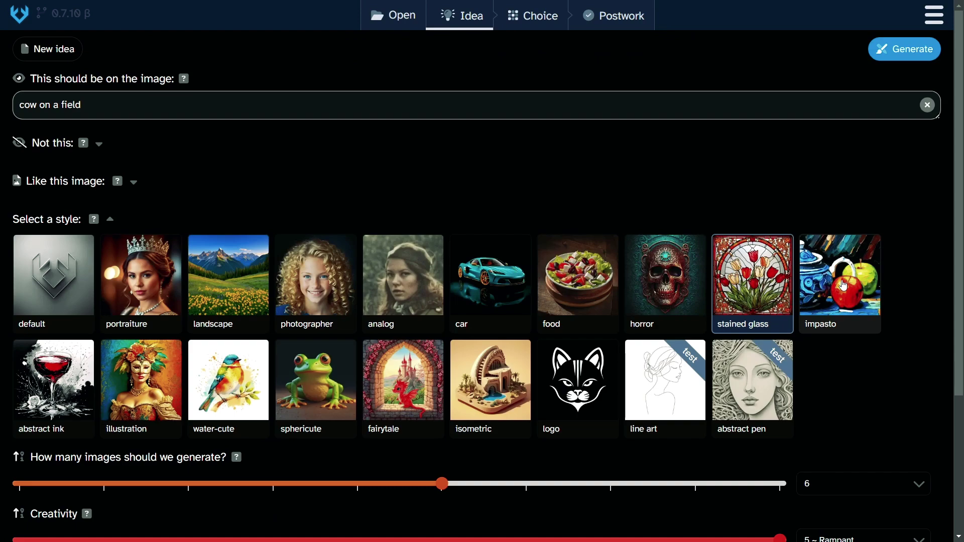
# Select impasto, generate six painterly cows in golden flower fields, review them, then return to Idea.
pyautogui.click(829, 290)
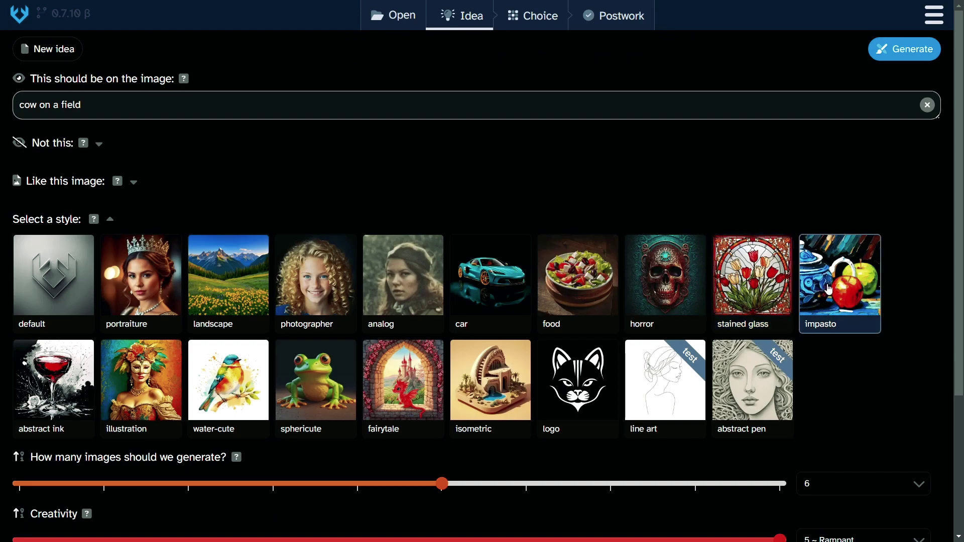
pyautogui.click(904, 56)
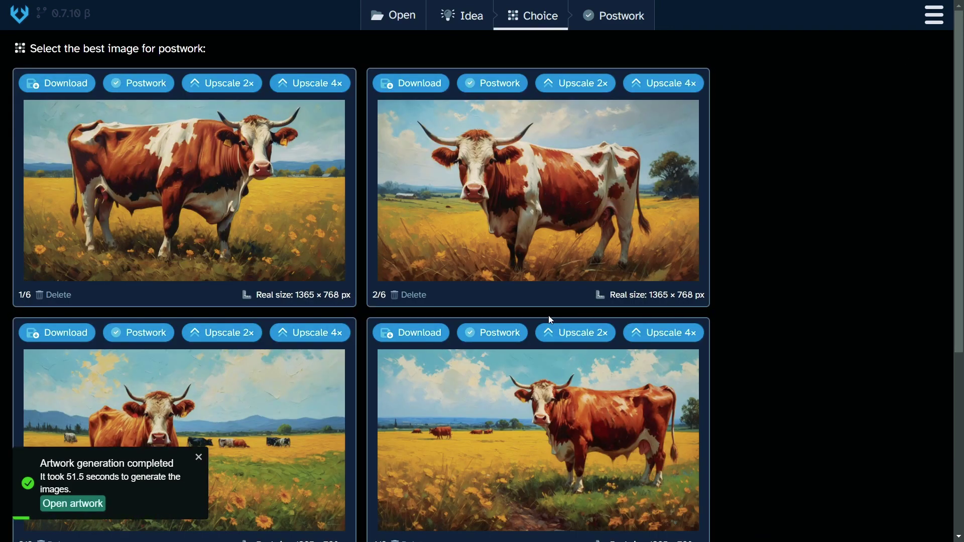
pyautogui.scroll(-1, 549, 320)
pyautogui.scroll(2, 436, 390)
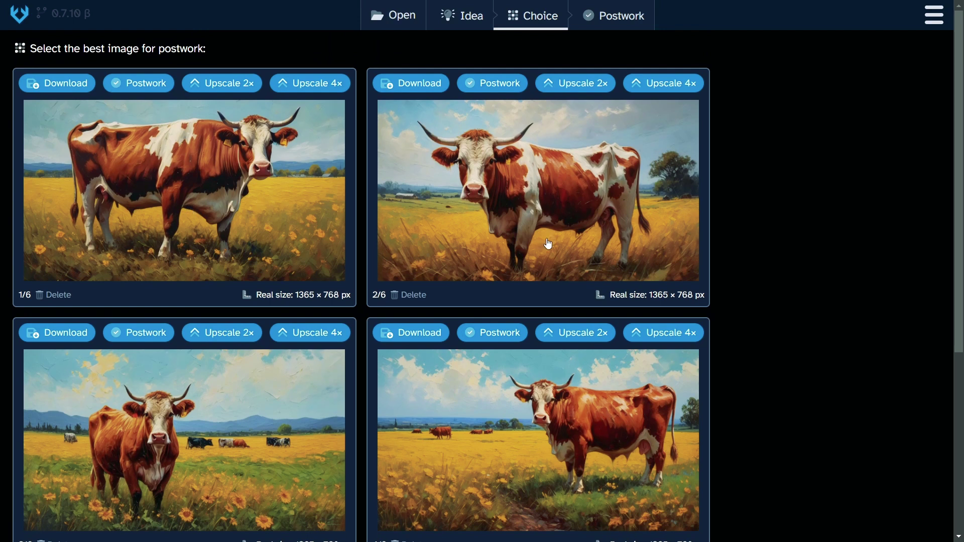
pyautogui.scroll(-2, 540, 251)
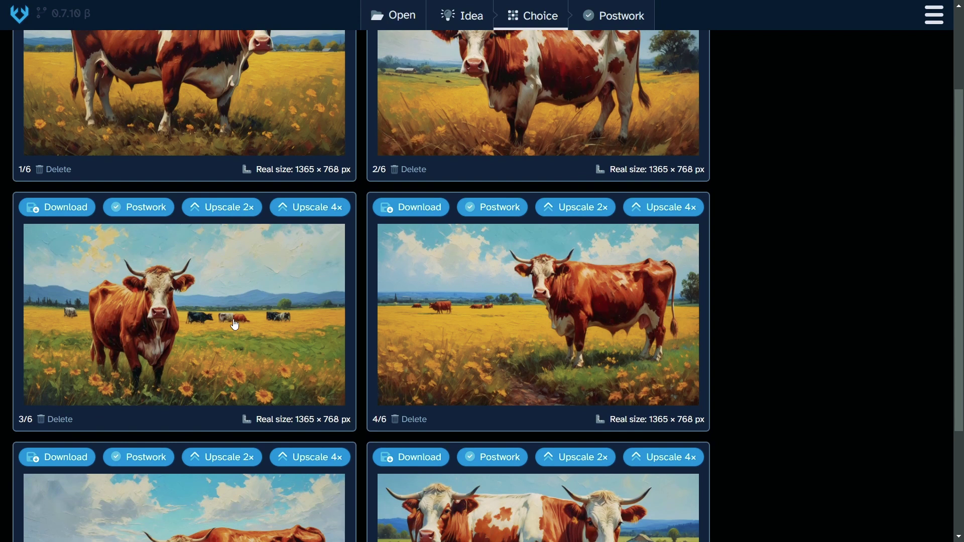
pyautogui.scroll(-3, 235, 326)
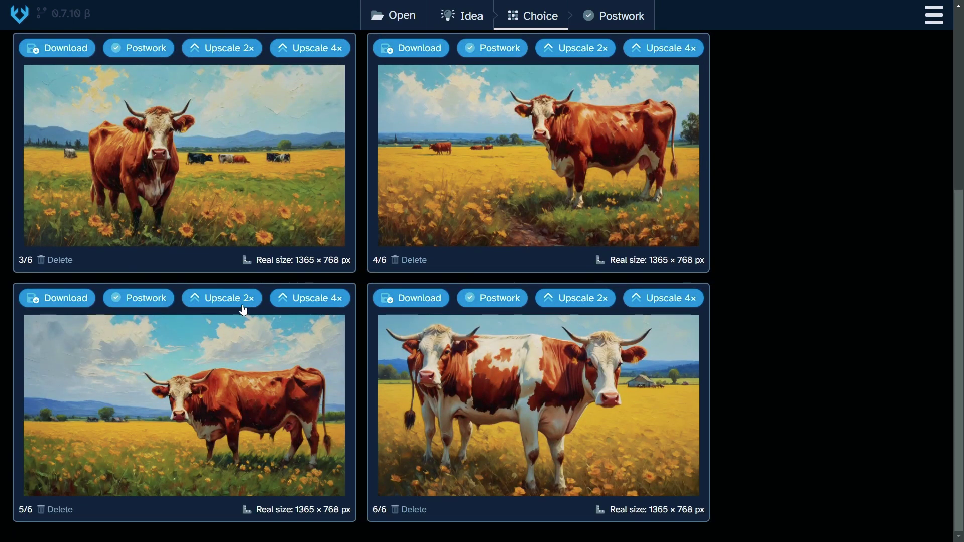
pyautogui.scroll(1, 246, 303)
pyautogui.scroll(1, 251, 299)
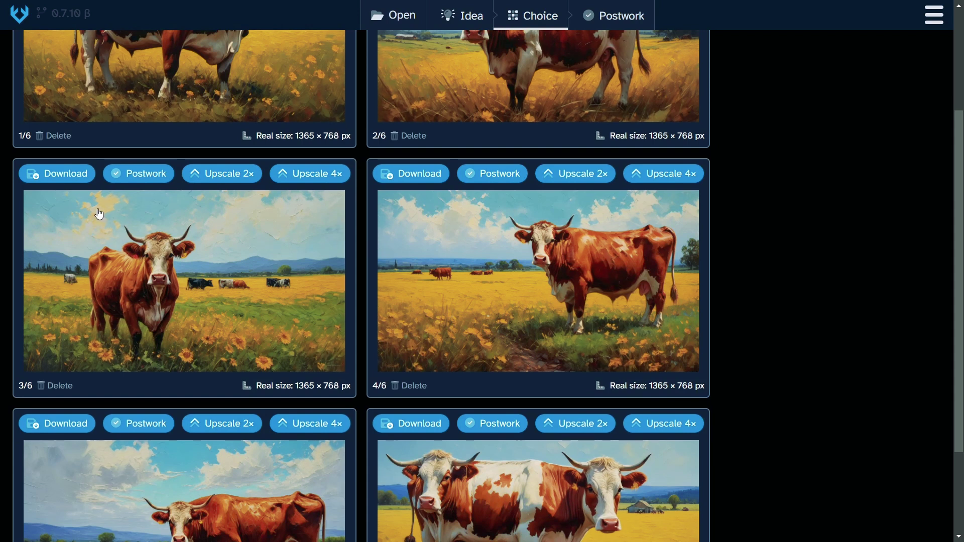
pyautogui.scroll(3, 457, 311)
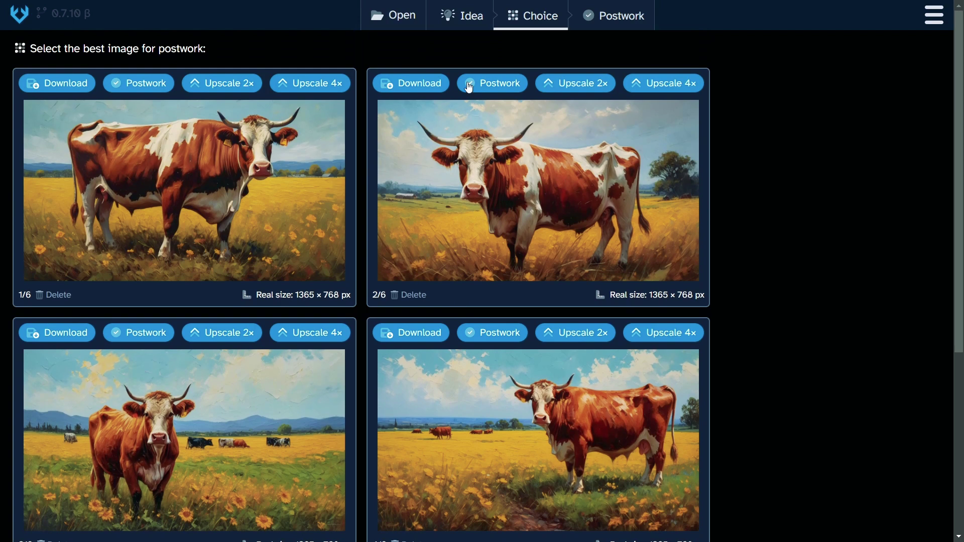
pyautogui.click(457, 25)
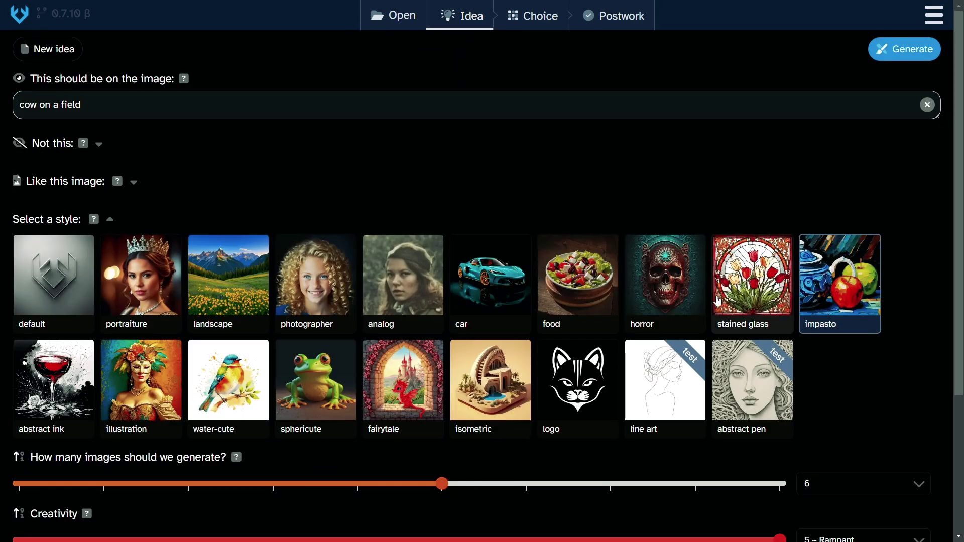
# Pick the water-cute style tile, generate six watercolour cow images, and scroll the results.
pyautogui.click(78, 387)
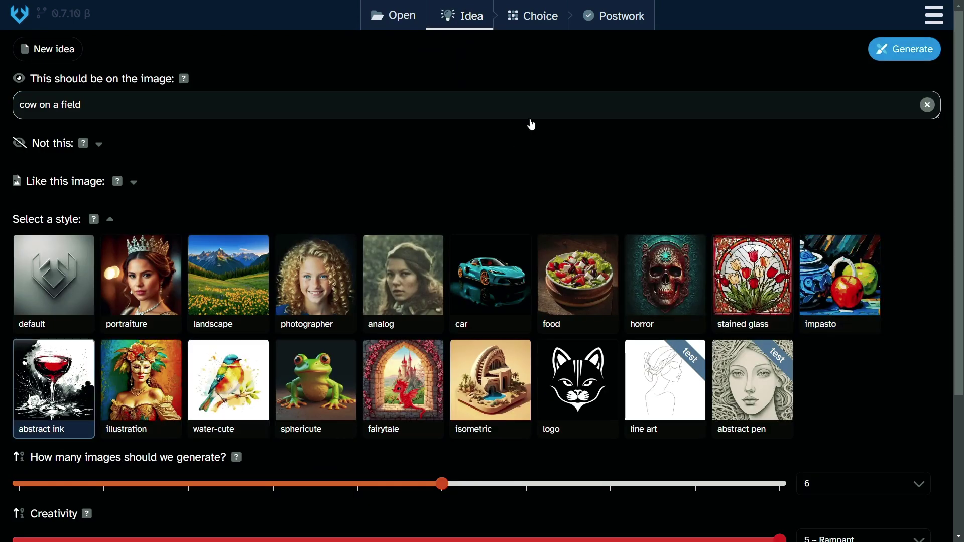
pyautogui.click(926, 50)
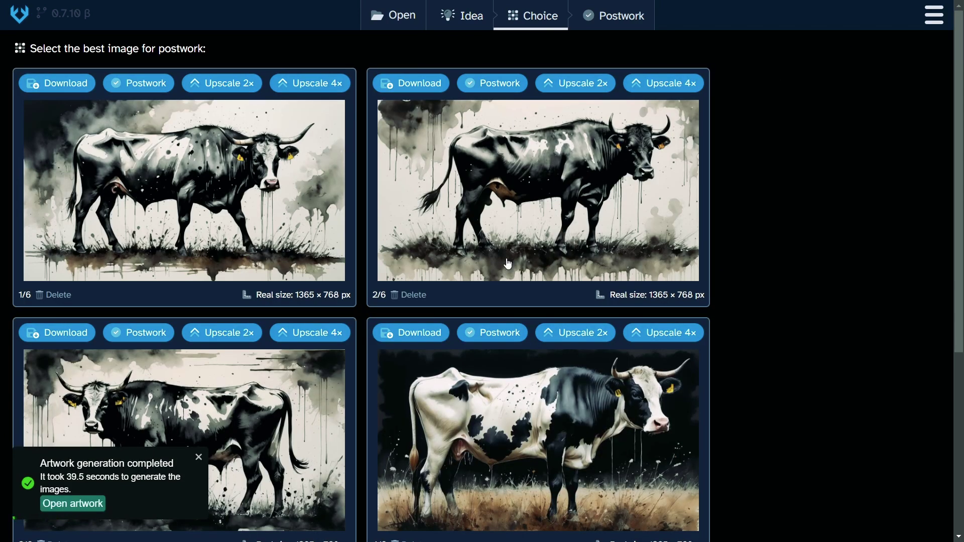
pyautogui.scroll(-3, 395, 246)
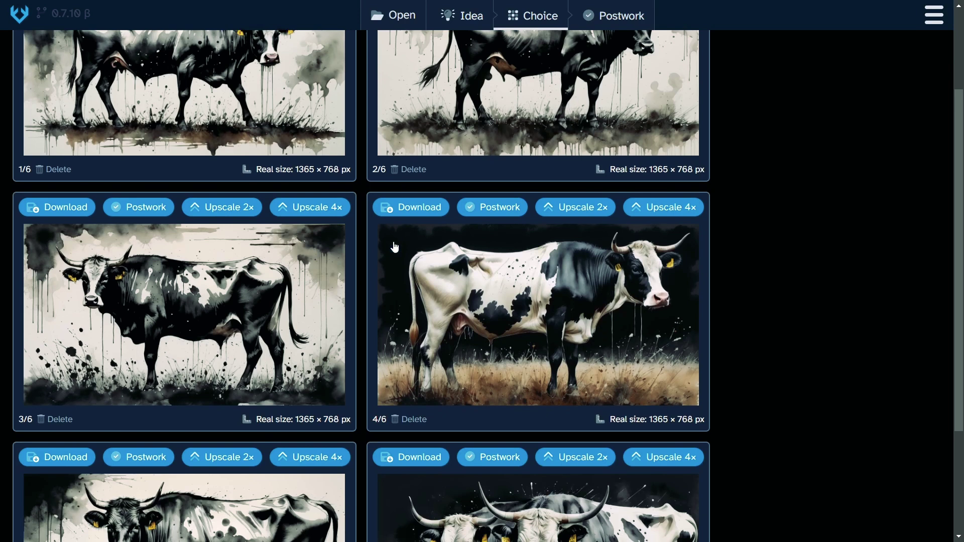
pyautogui.scroll(-3, 395, 247)
pyautogui.scroll(-1, 276, 271)
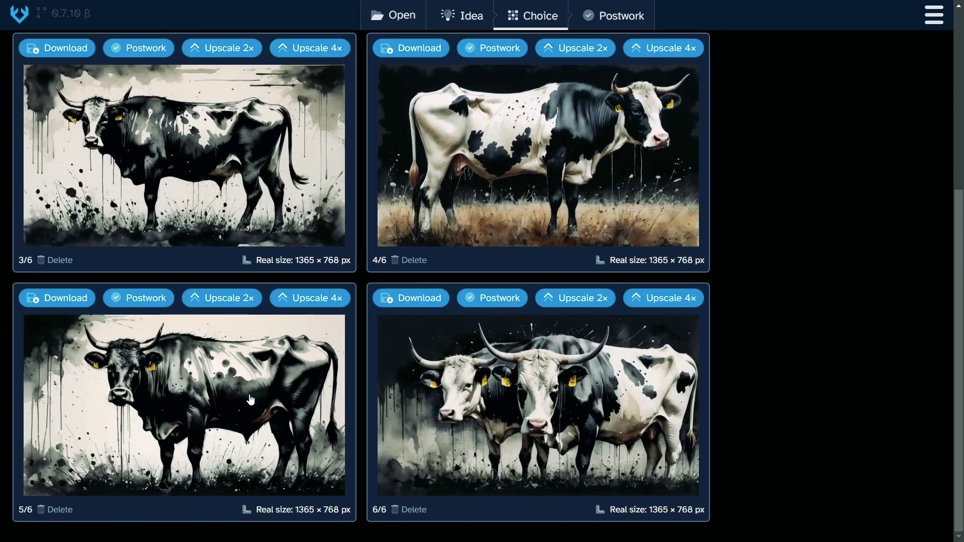
# Back on the prompt page, launch another water-cute generation with Ctrl+Enter and scroll the output.
pyautogui.hotkey('alt', 'Left')
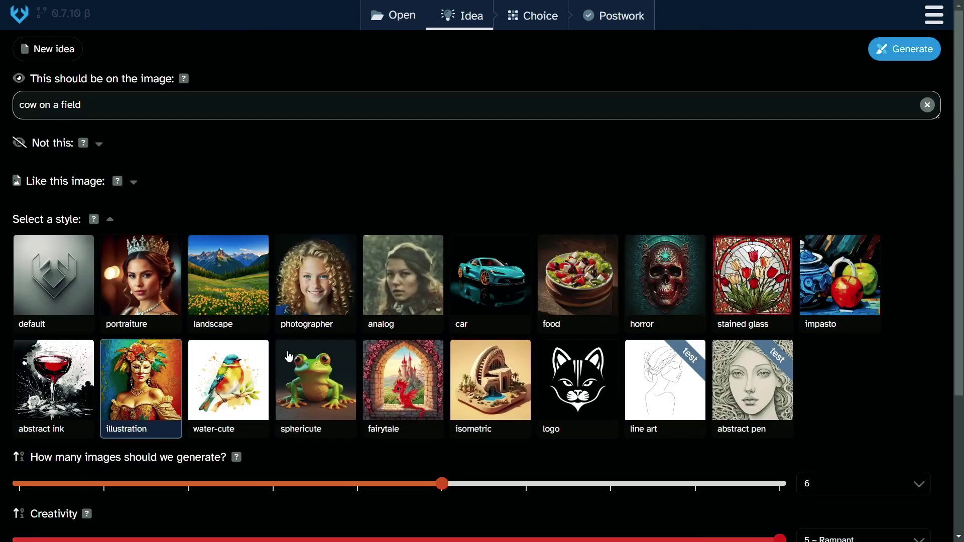
pyautogui.hotkey('ctrl', 'Return')
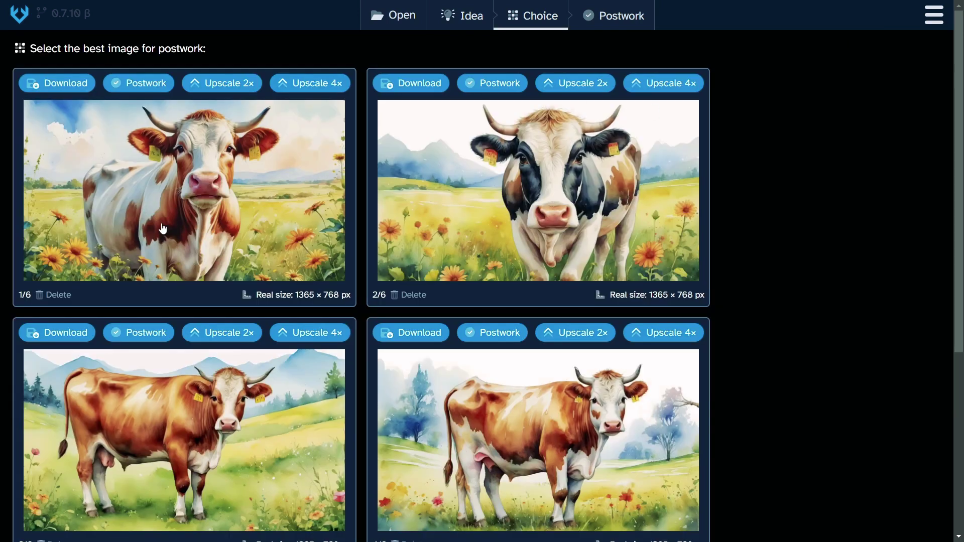
pyautogui.scroll(-5, 206, 200)
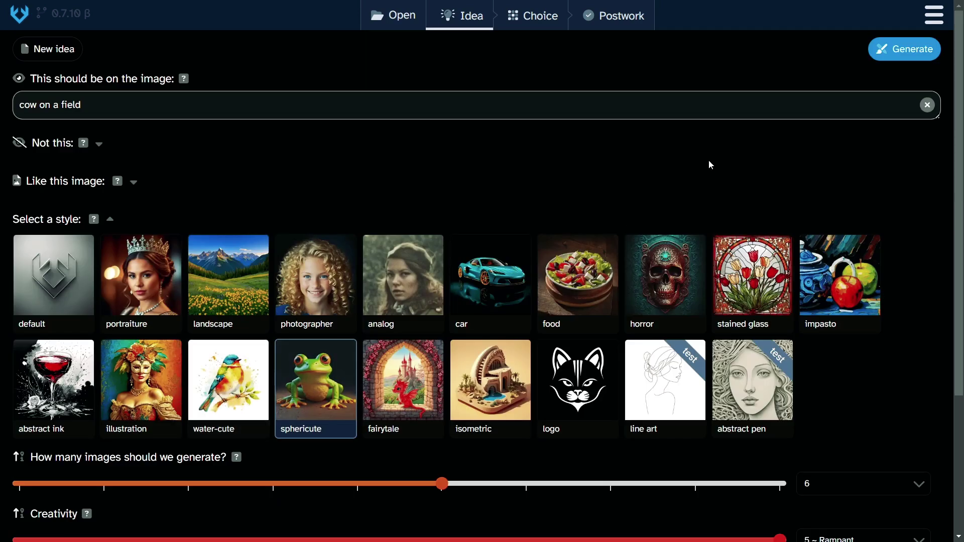
# Generate six sphericute cartoon 3D cows (done in 53.9 seconds) and scroll through the grid.
pyautogui.click(906, 51)
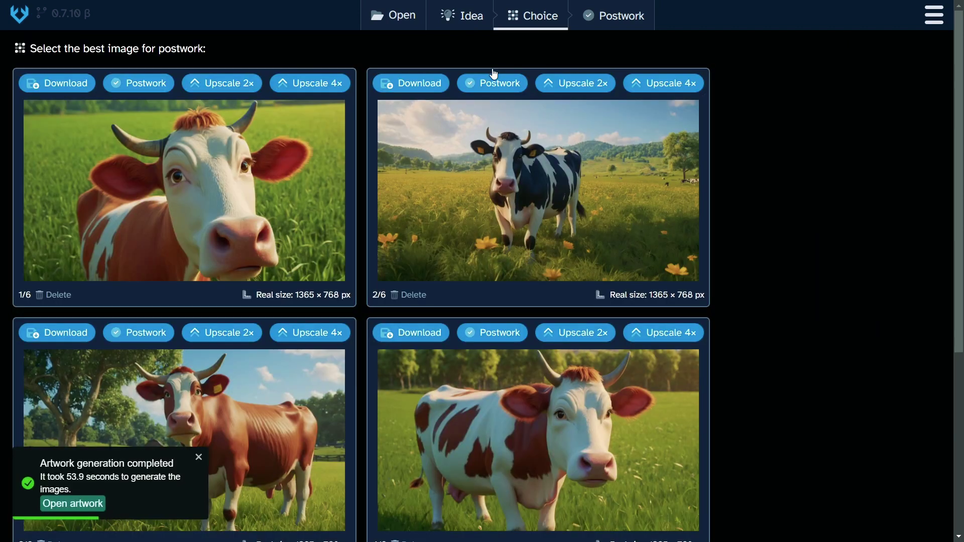
pyautogui.scroll(-3, 421, 243)
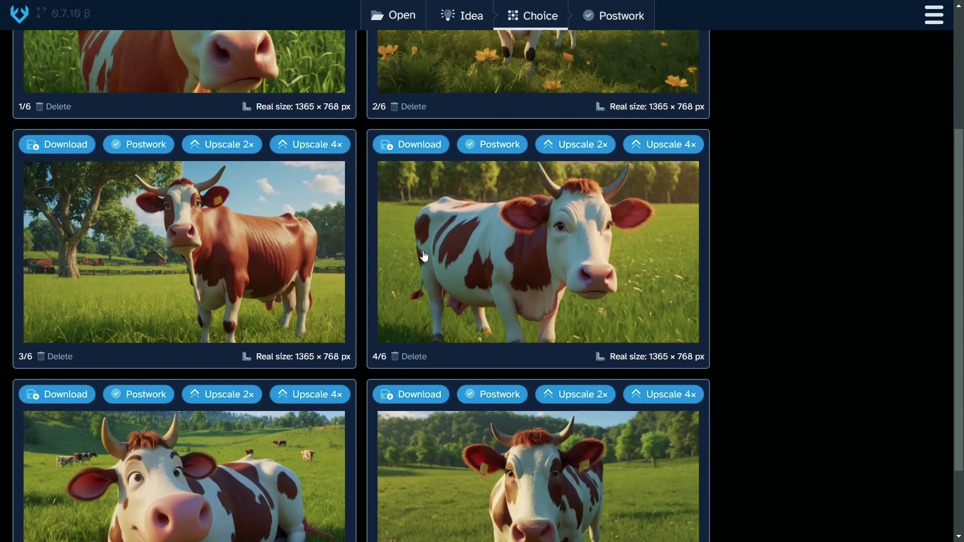
pyautogui.scroll(-2, 423, 254)
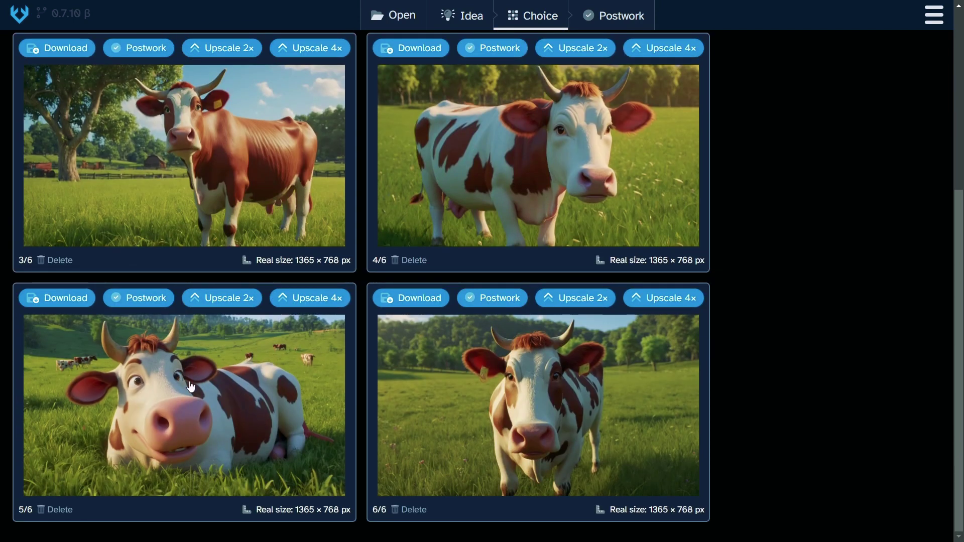
pyautogui.scroll(5, 196, 387)
# On the Idea page choose fairytale, generate six cow images, and review the results.
pyautogui.click(469, 15)
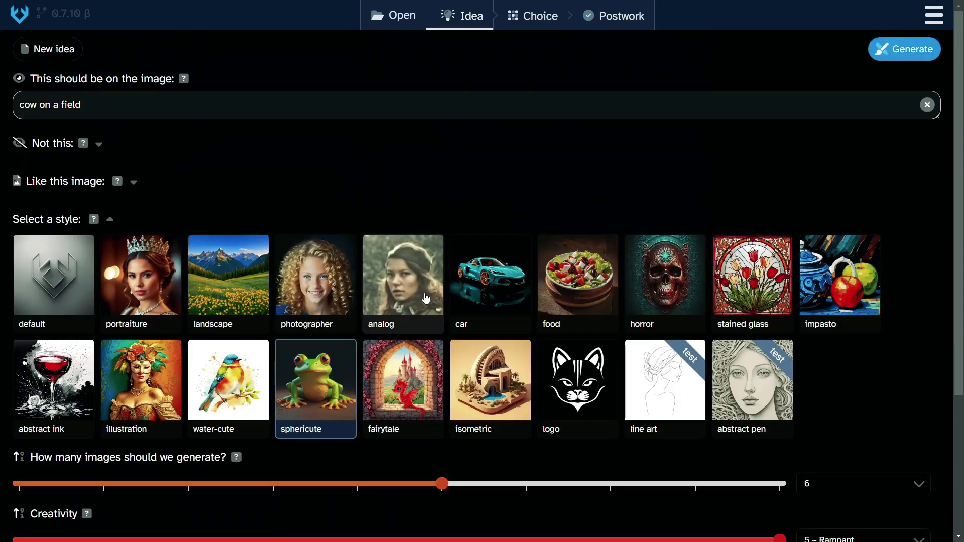
pyautogui.click(417, 360)
pyautogui.scroll(-3, 459, 328)
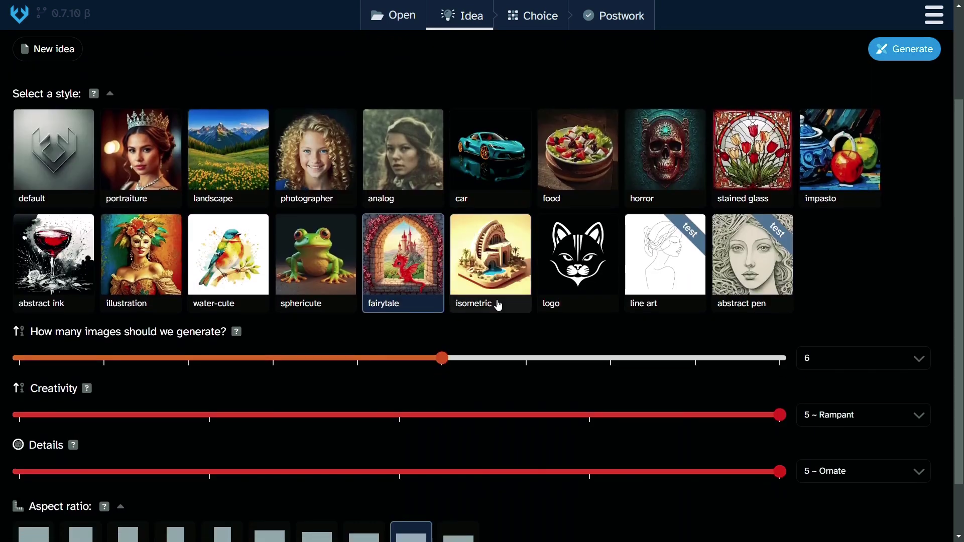
pyautogui.click(886, 50)
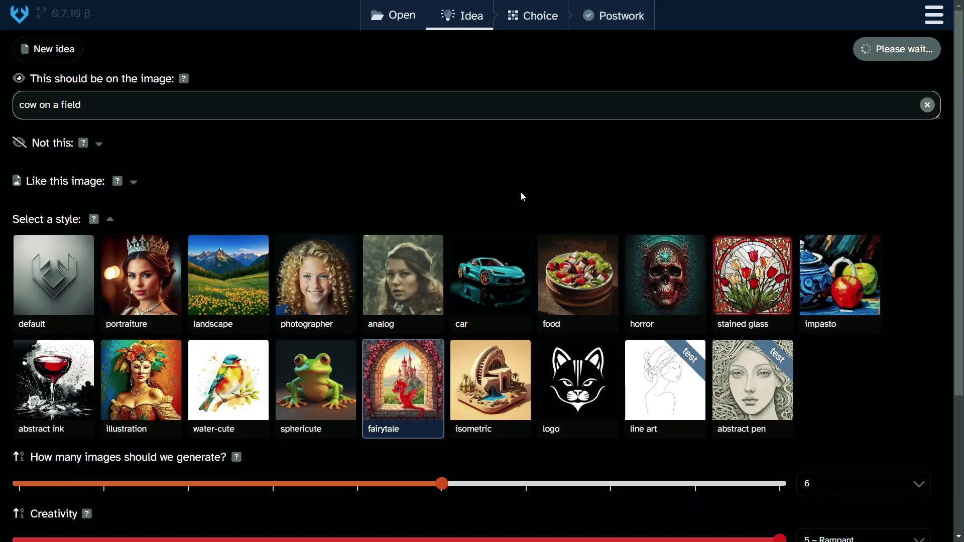
pyautogui.scroll(-4, 606, 274)
pyautogui.scroll(-2, 605, 273)
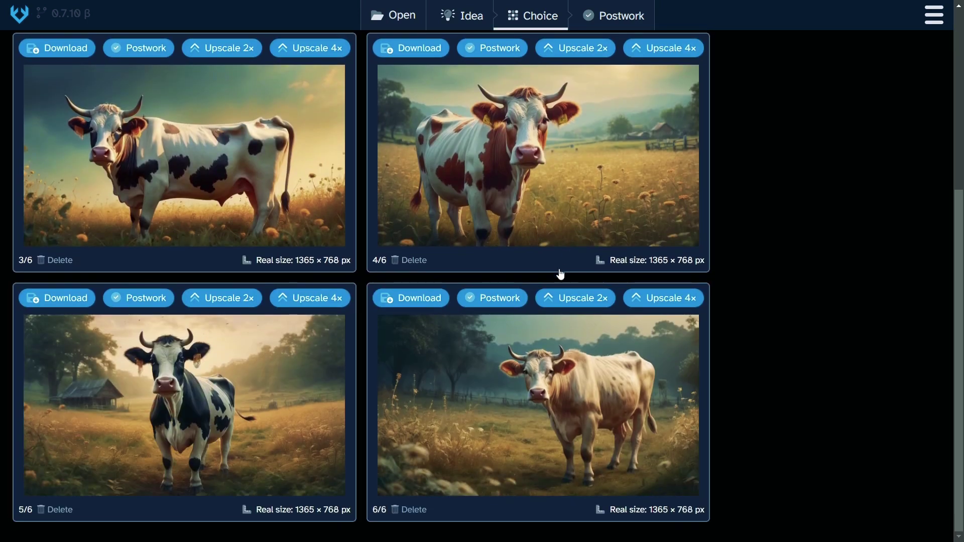
pyautogui.scroll(6, 514, 412)
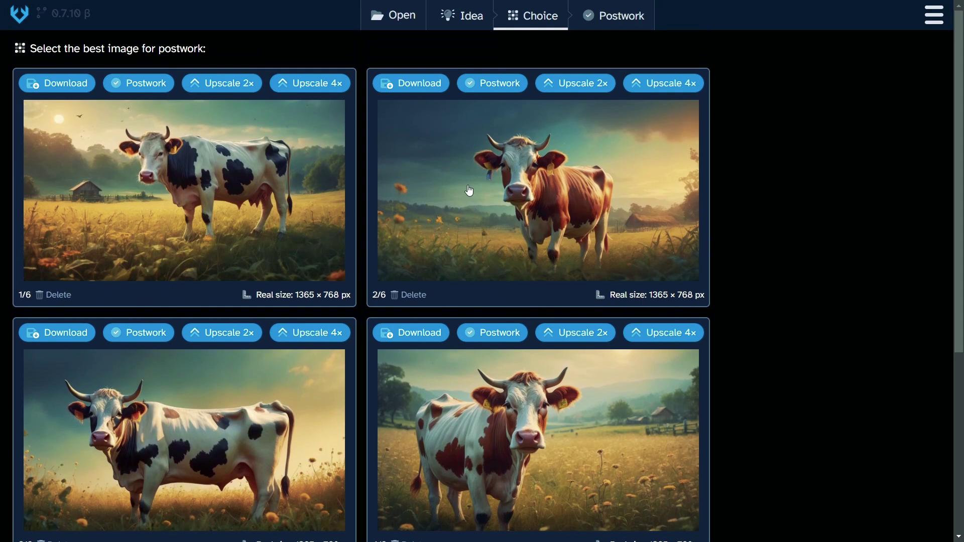
# Return to the Idea page and browse down the style list toward the next styles.
pyautogui.click(477, 18)
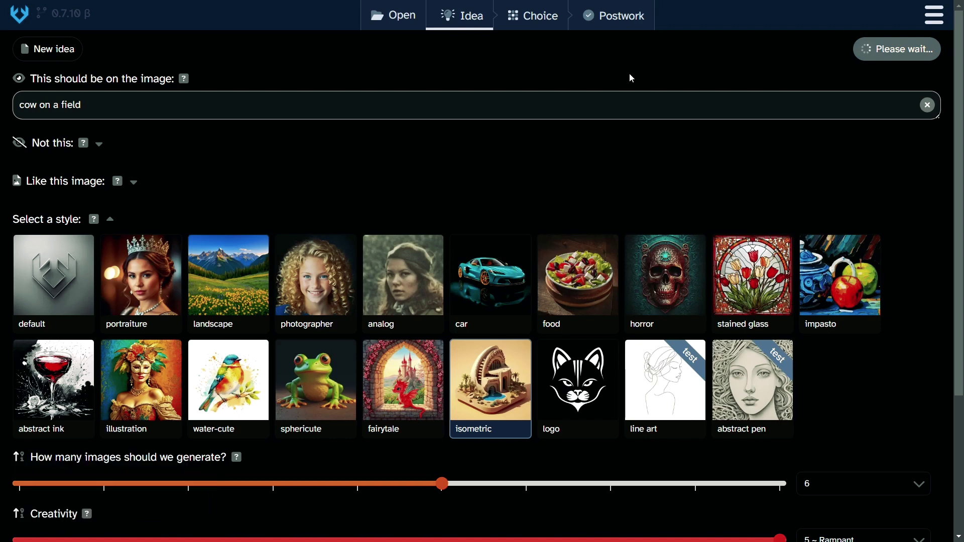
pyautogui.scroll(-1, 466, 264)
pyautogui.scroll(-4, 466, 264)
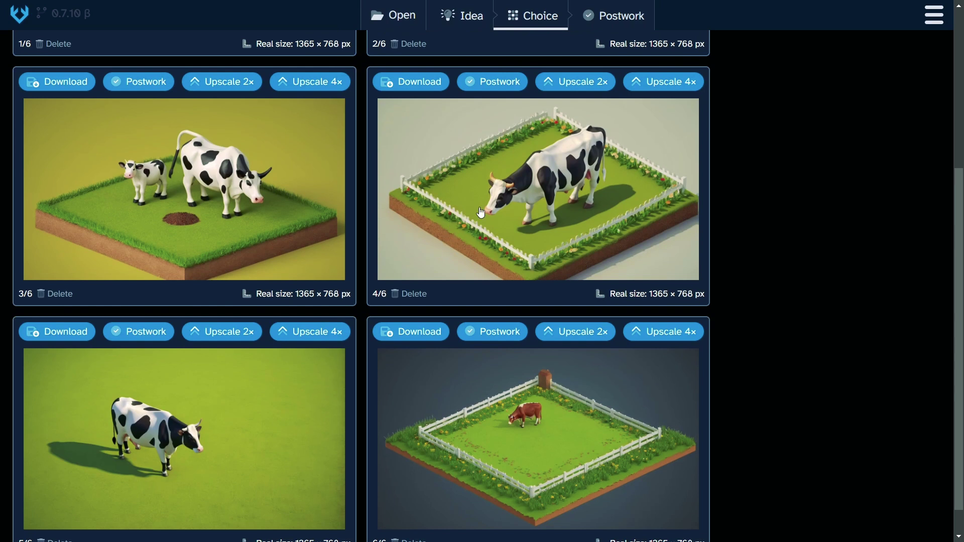
pyautogui.scroll(-1, 474, 216)
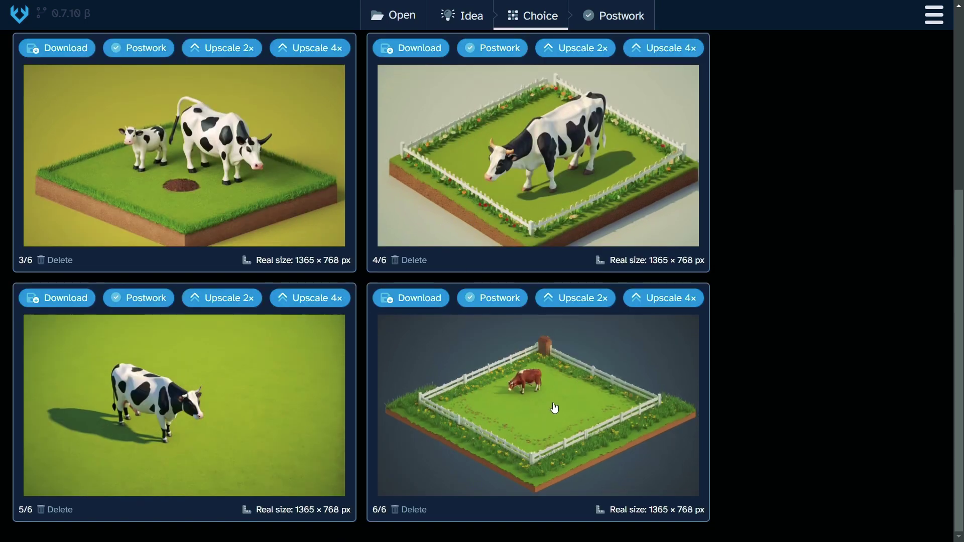
pyautogui.scroll(5, 506, 408)
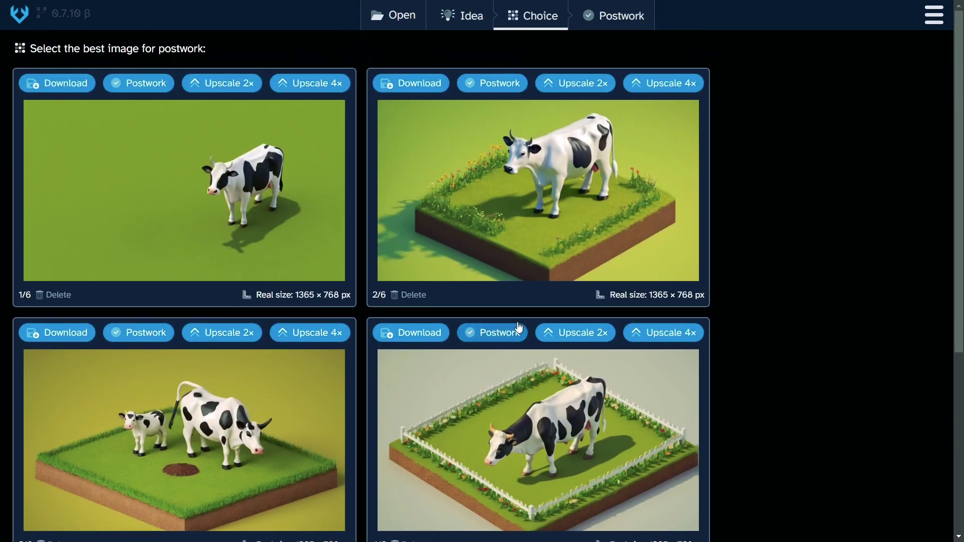
# Generate the logo-style cow batch from the prompt page and scroll through the results.
pyautogui.hotkey('alt', 'Left')
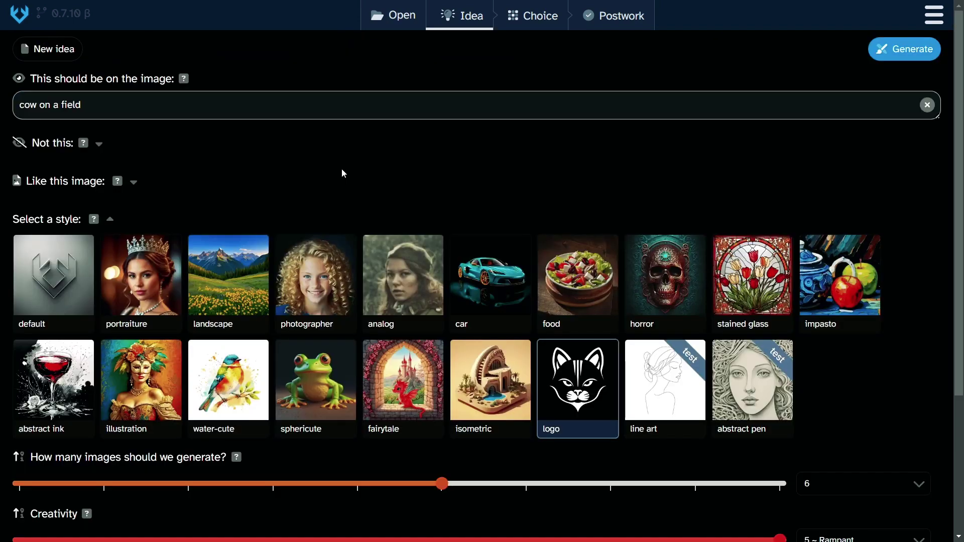
pyautogui.click(913, 53)
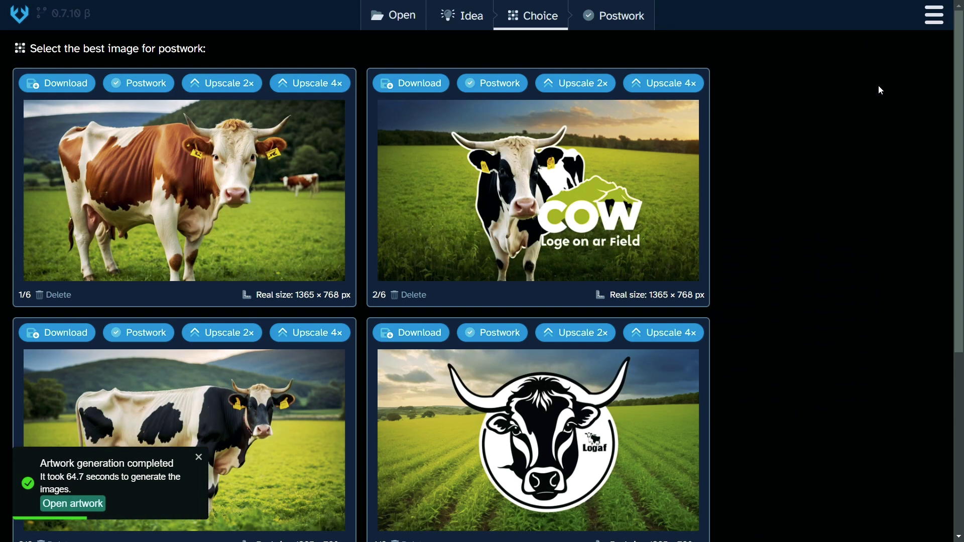
pyautogui.scroll(-5, 545, 372)
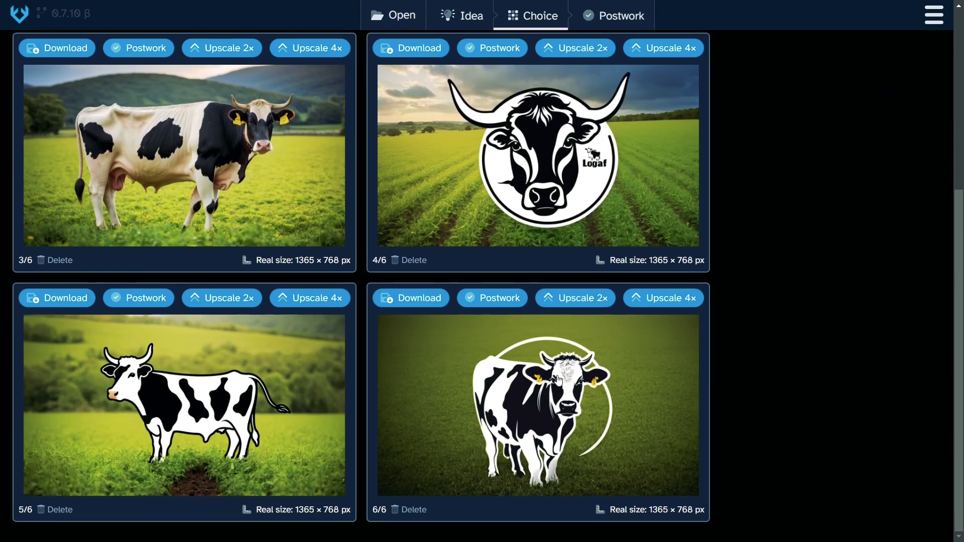
pyautogui.scroll(3, 558, 380)
# Select line art, generate six cow images (68.1 seconds), review them, and go back to Idea.
pyautogui.click(461, 15)
pyautogui.click(666, 196)
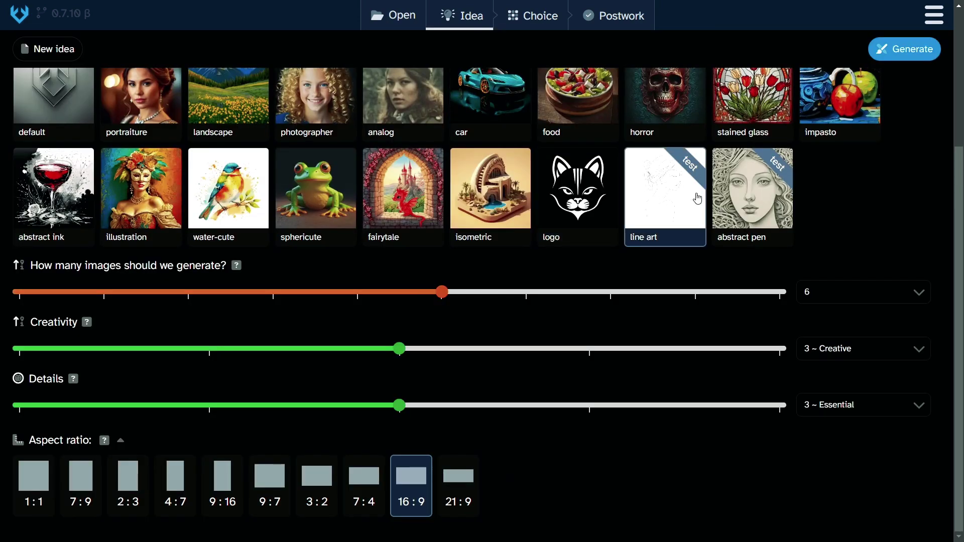
pyautogui.click(898, 49)
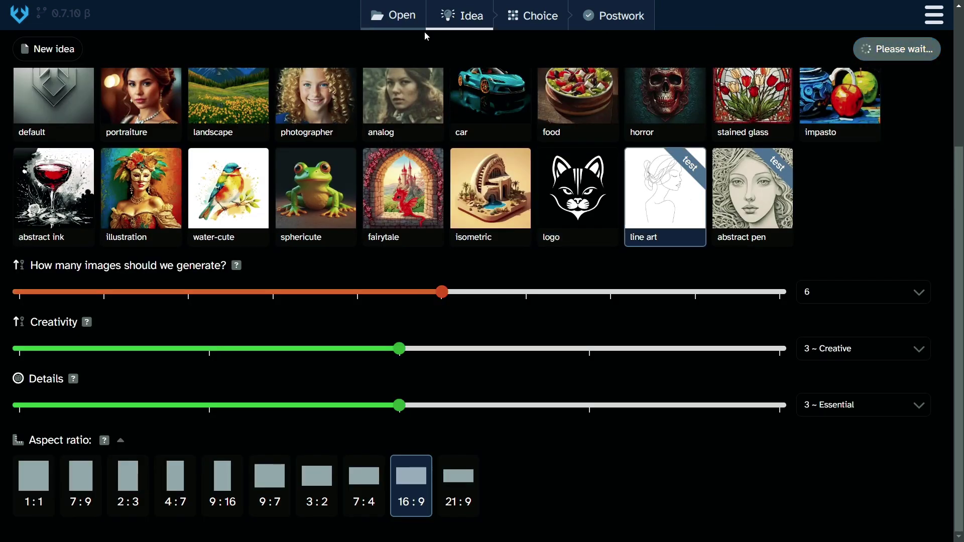
pyautogui.scroll(-3, 775, 259)
pyautogui.scroll(4, 776, 258)
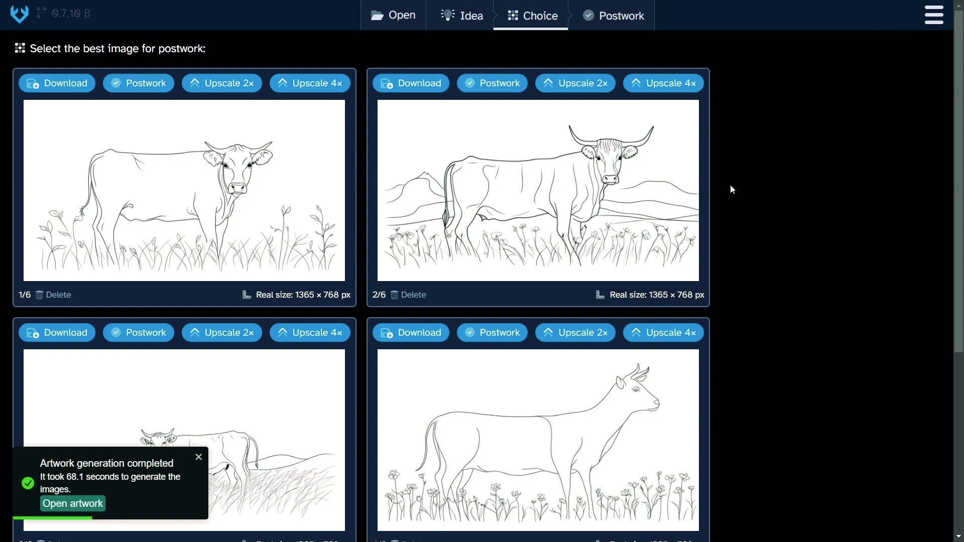
pyautogui.scroll(-5, 767, 206)
pyautogui.scroll(-1, 794, 241)
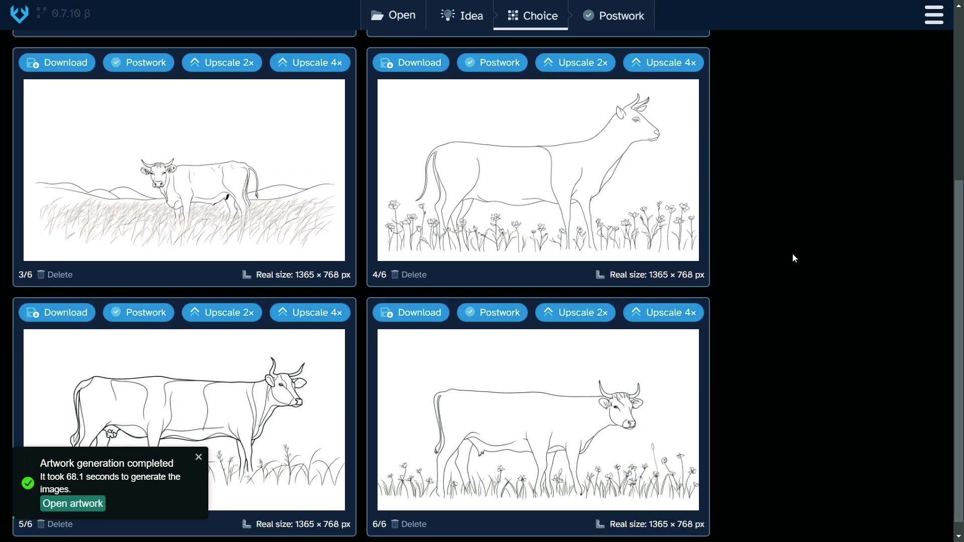
pyautogui.hotkey('alt', 'Left')
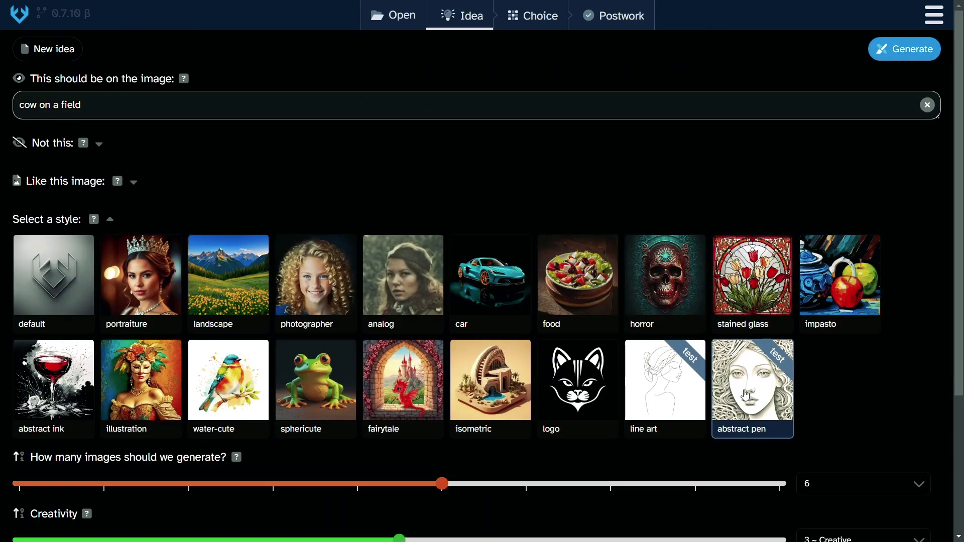
# Generate six abstract pen cows amid maze-like fields and scroll through the full gallery.
pyautogui.scroll(-4, 727, 395)
pyautogui.scroll(4, 727, 395)
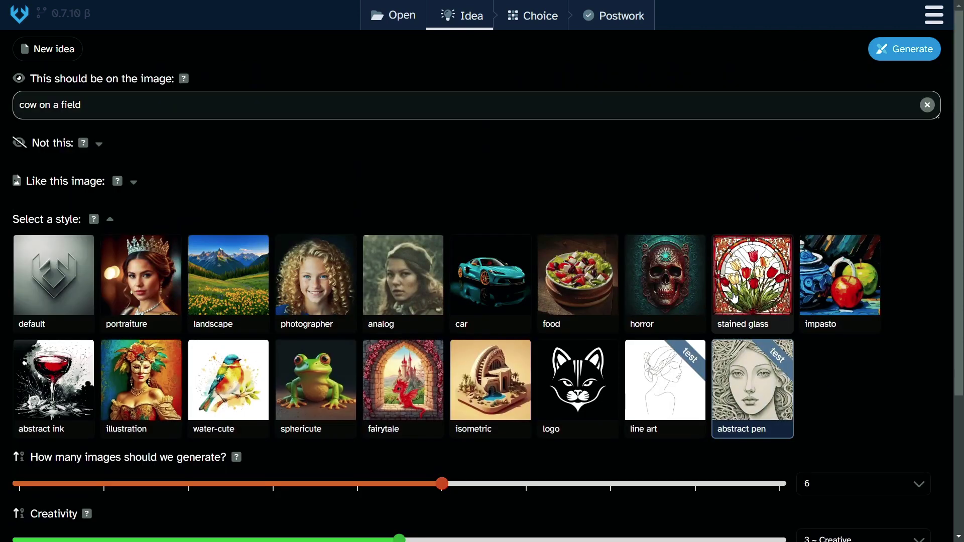
pyautogui.click(904, 49)
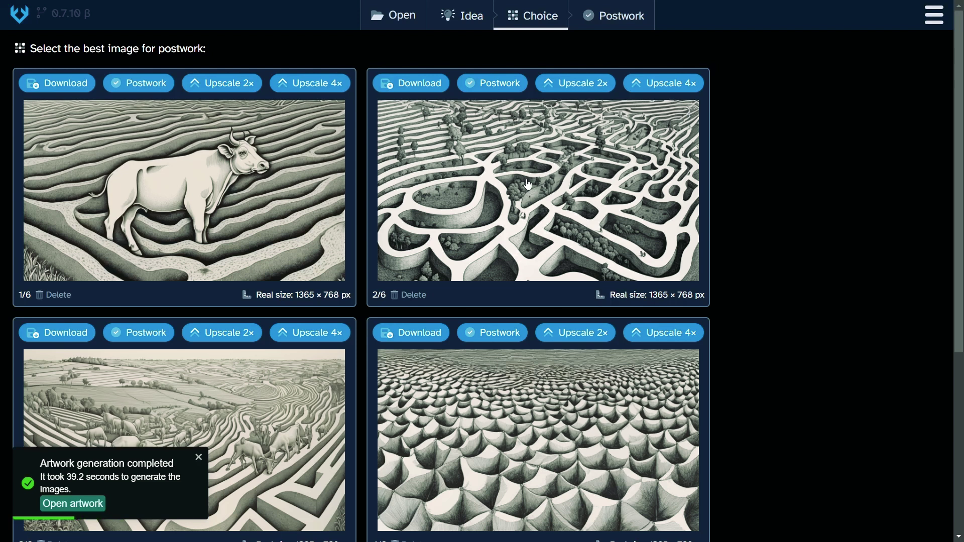
pyautogui.scroll(-5, 527, 184)
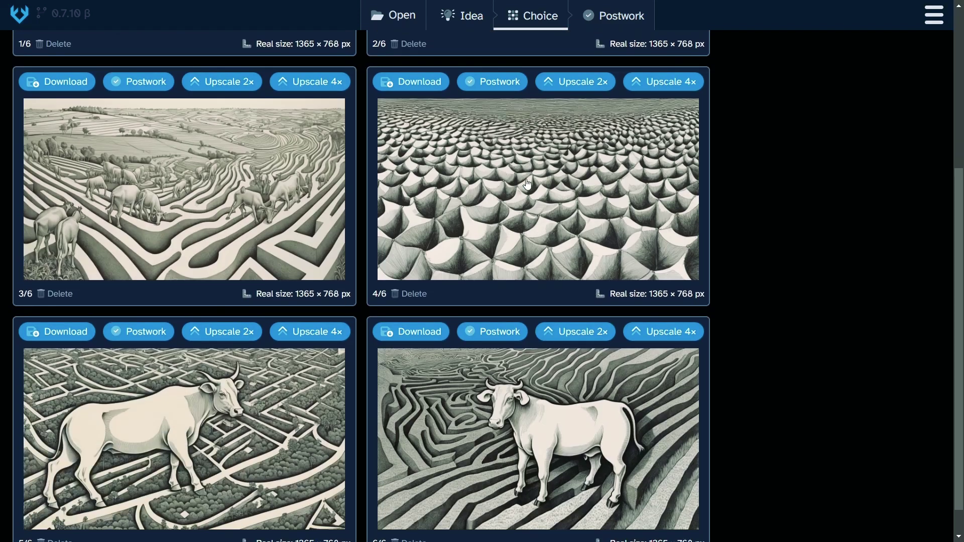
pyautogui.scroll(-1, 528, 185)
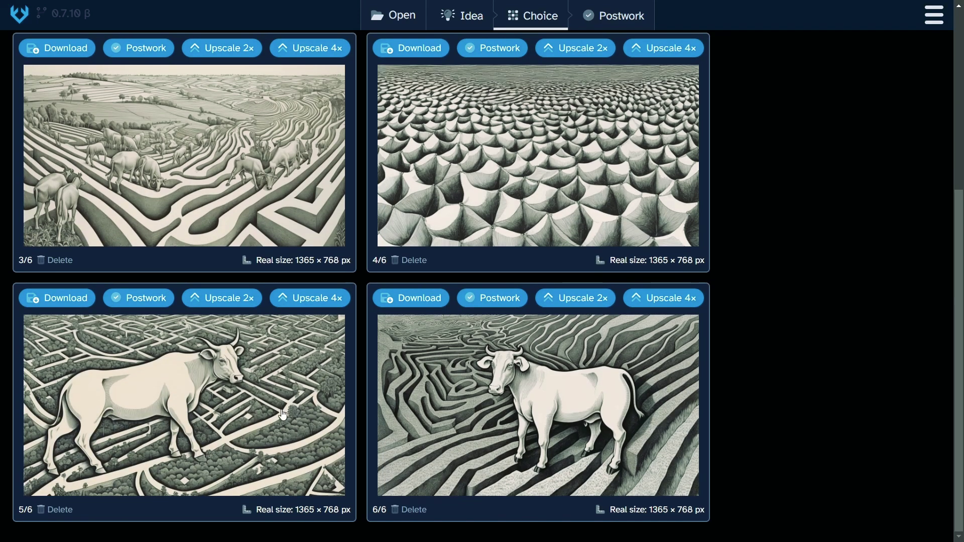